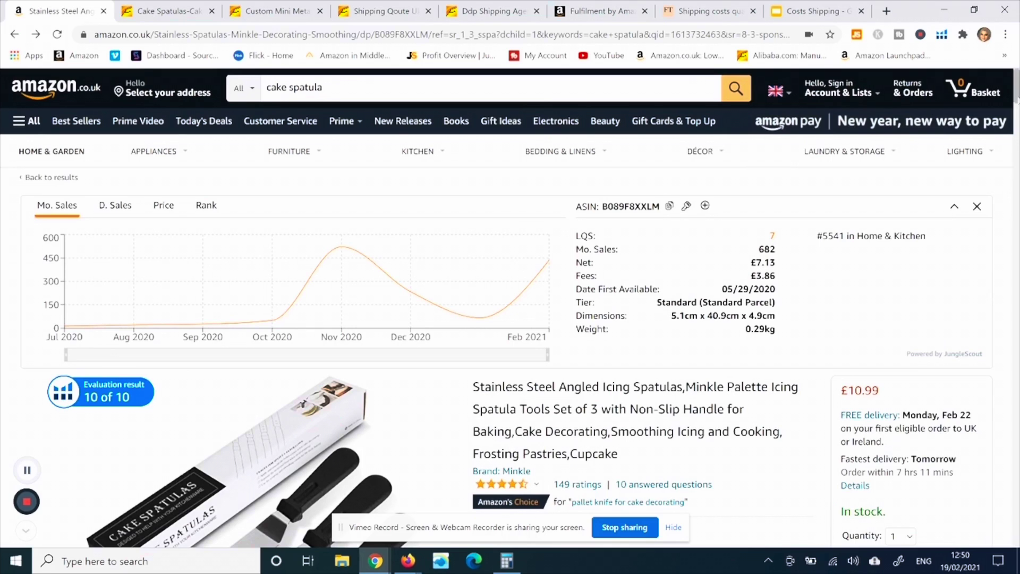
Open the Helium 10 Profitability Calculator for the stainless steel angled icing spatula set listing
{"action": "left_click_drag", "start_coordinate": [1015, 91], "coordinate": [1015, 169]}
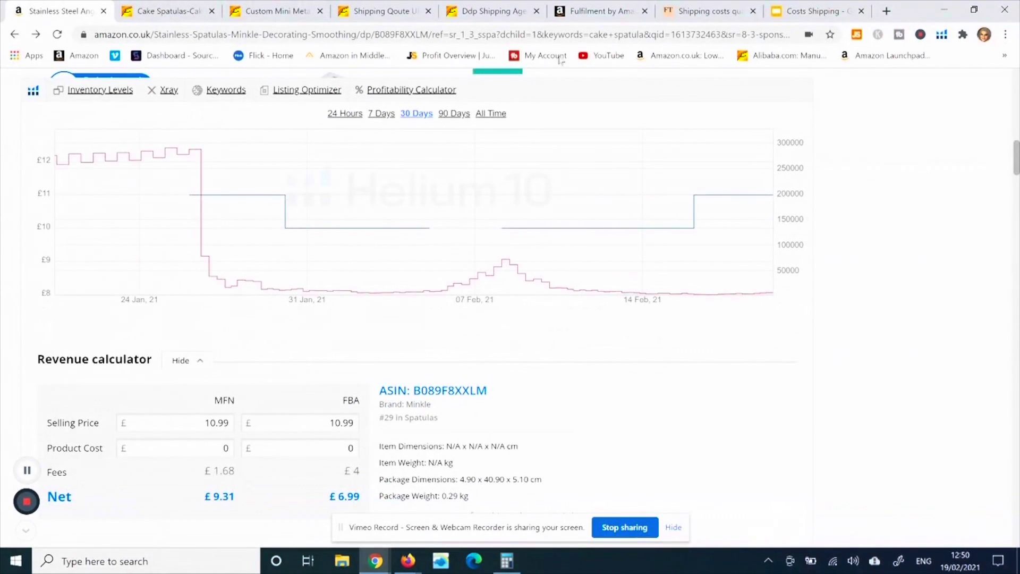
{"action": "left_click", "coordinate": [417, 95]}
{"action": "scroll", "coordinate": [796, 216], "scroll_direction": "up", "scroll_amount": 10}
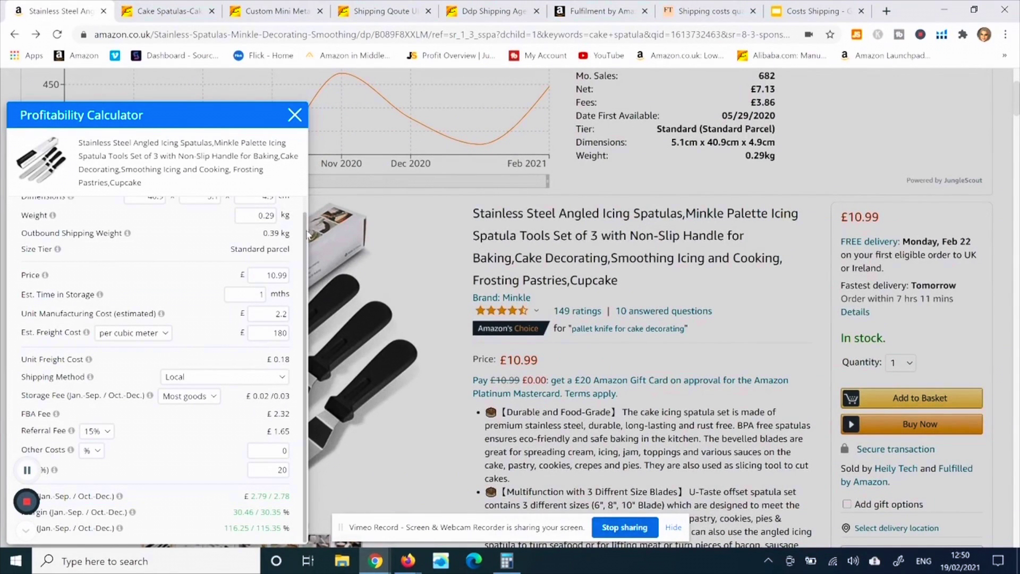
Examine the outbound shipping weight, FBA fee, size tier and unit manufacturing cost in the Profitability Calculator
{"action": "left_click_drag", "start_coordinate": [308, 234], "coordinate": [309, 217]}
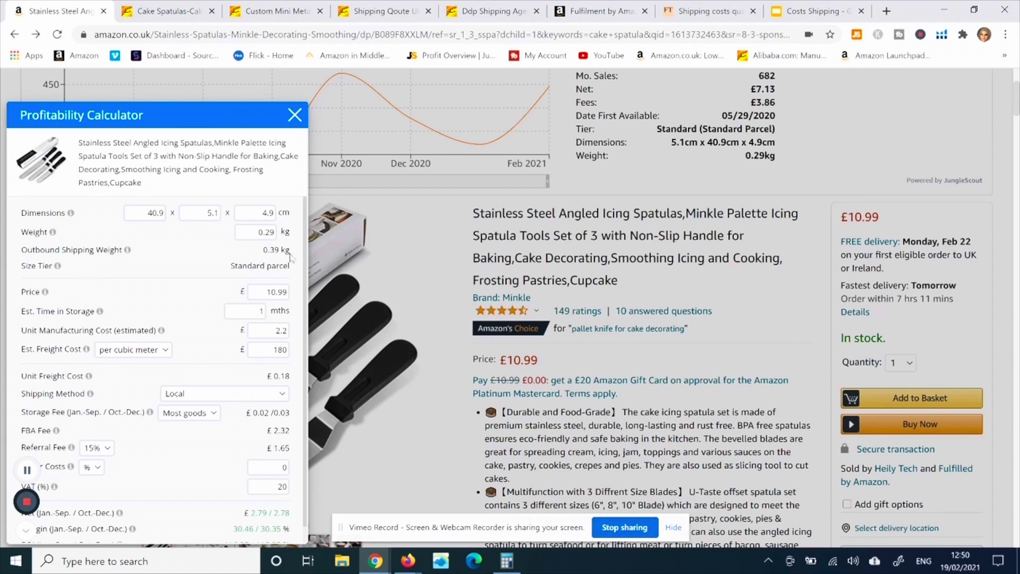
{"action": "left_click_drag", "start_coordinate": [289, 250], "coordinate": [263, 251]}
{"action": "left_click_drag", "start_coordinate": [307, 216], "coordinate": [308, 233]}
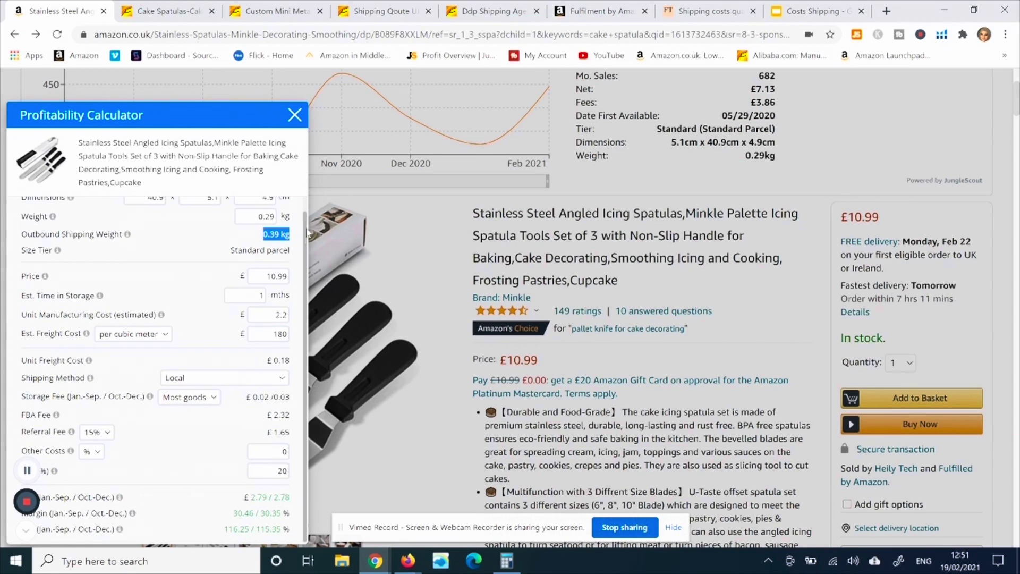
{"action": "scroll", "coordinate": [307, 231], "scroll_direction": "up", "scroll_amount": 1}
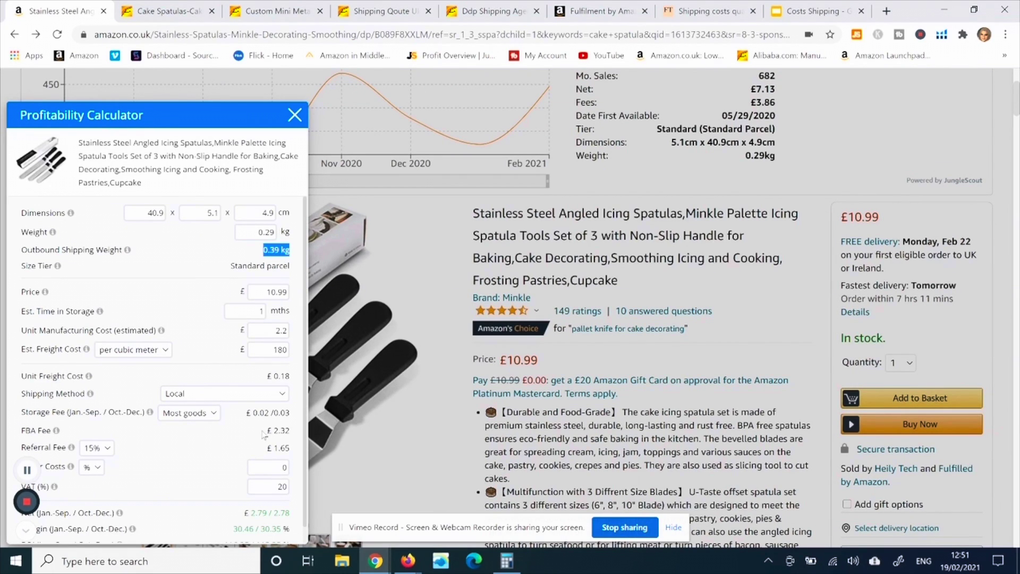
{"action": "left_click_drag", "start_coordinate": [263, 431], "coordinate": [298, 436]}
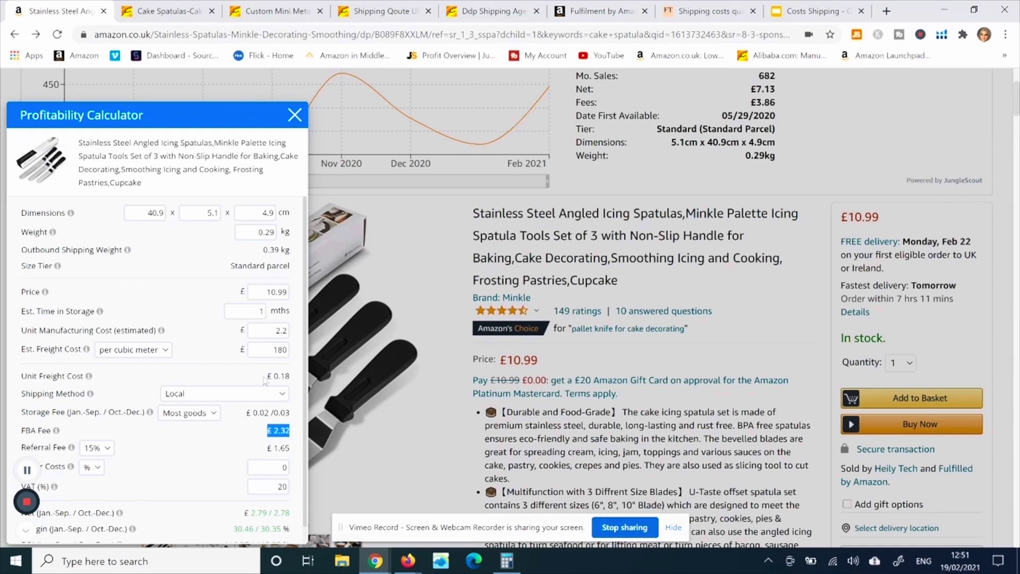
{"action": "left_click", "coordinate": [185, 267]}
{"action": "left_click", "coordinate": [265, 329]}
{"action": "left_click_drag", "start_coordinate": [266, 328], "coordinate": [282, 327]}
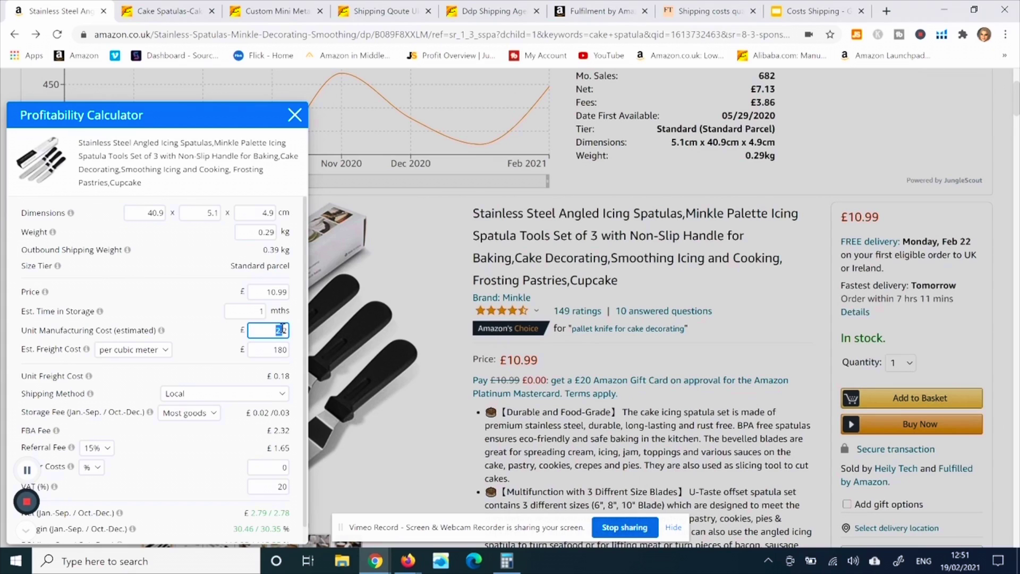
{"action": "left_click", "coordinate": [203, 328]}
Check Alibaba's cake spatula listings and the upper unit price of the custom mini metal cake icing spatula set
{"action": "left_click", "coordinate": [176, 8]}
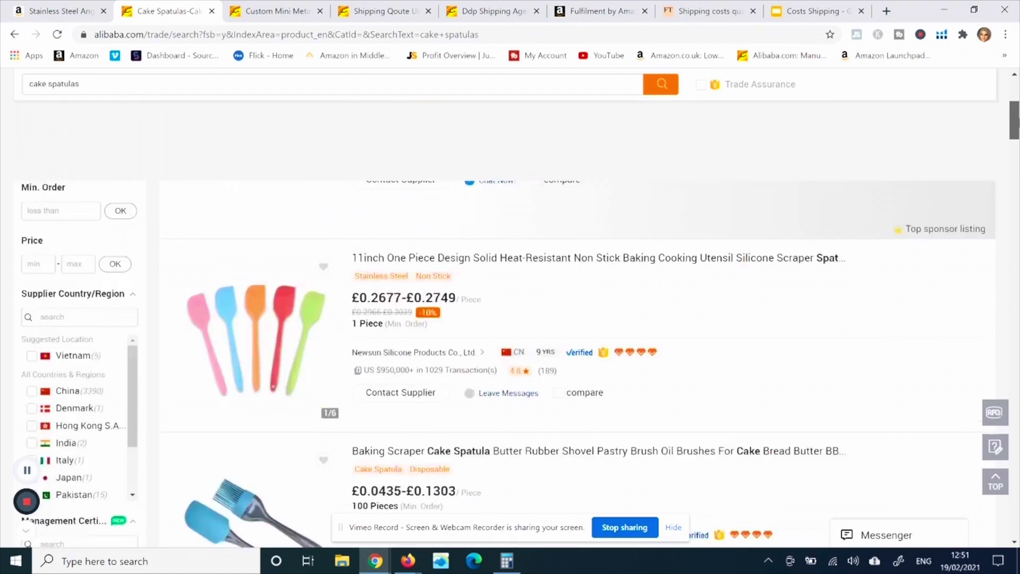
{"action": "scroll", "coordinate": [967, 203], "scroll_direction": "up", "scroll_amount": 5}
{"action": "scroll", "coordinate": [968, 204], "scroll_direction": "down", "scroll_amount": 2}
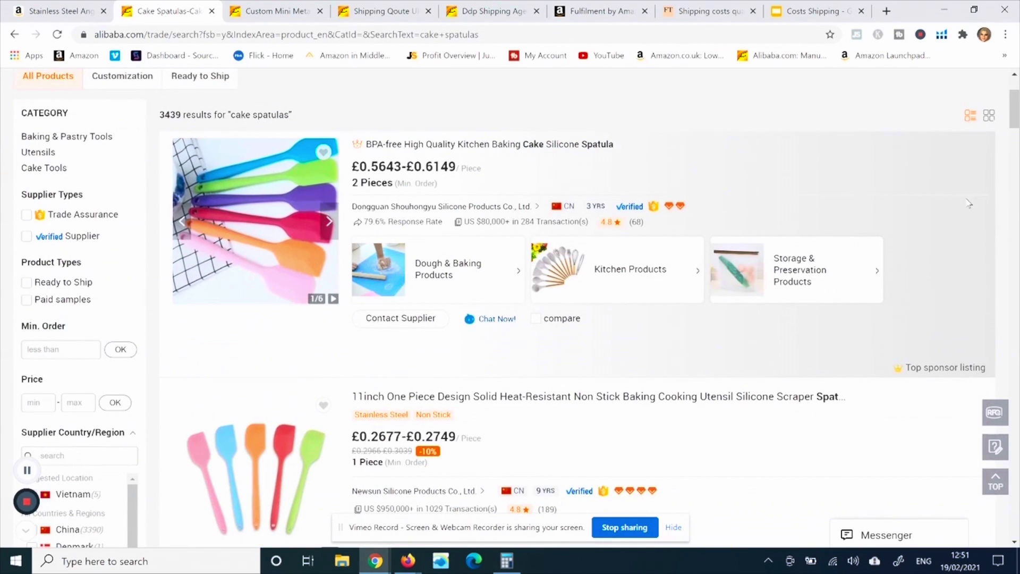
{"action": "left_click_drag", "start_coordinate": [1014, 113], "coordinate": [1018, 171]}
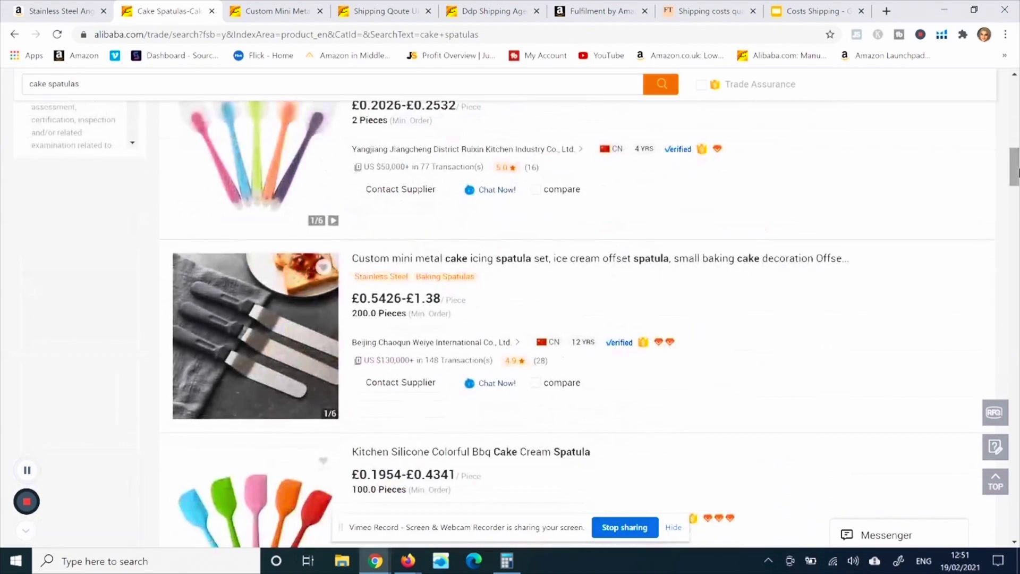
{"action": "left_click", "coordinate": [262, 12]}
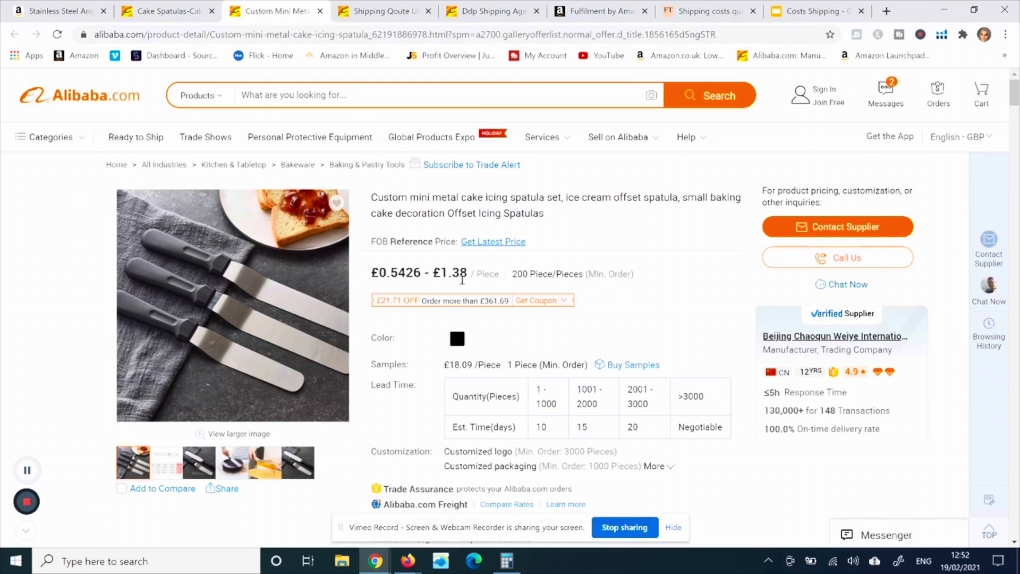
{"action": "left_click_drag", "start_coordinate": [440, 272], "coordinate": [467, 268]}
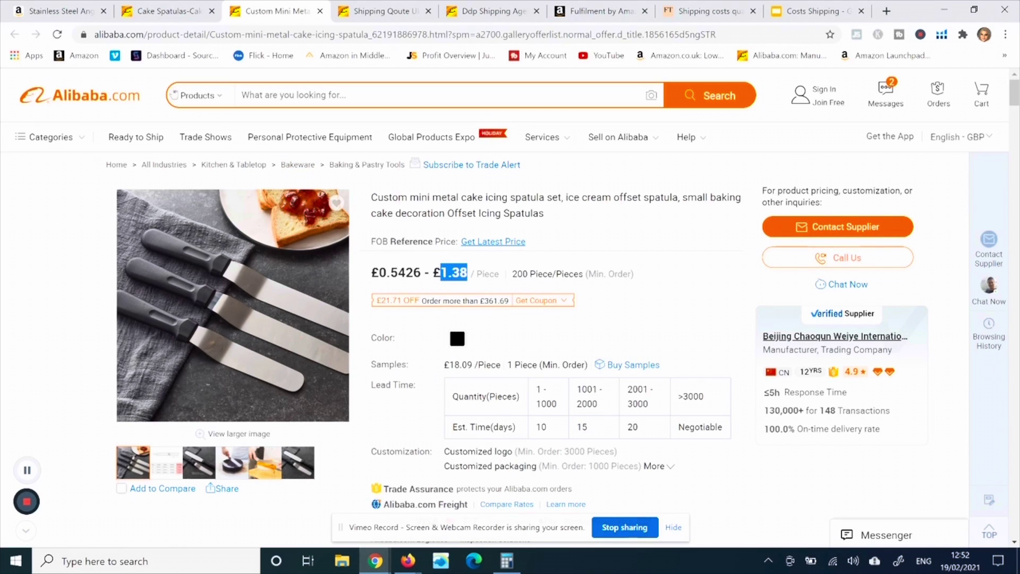
Set the unit manufacturing cost to £1.38 in the spatula listing's Profitability Calculator
{"action": "left_click", "coordinate": [53, 10]}
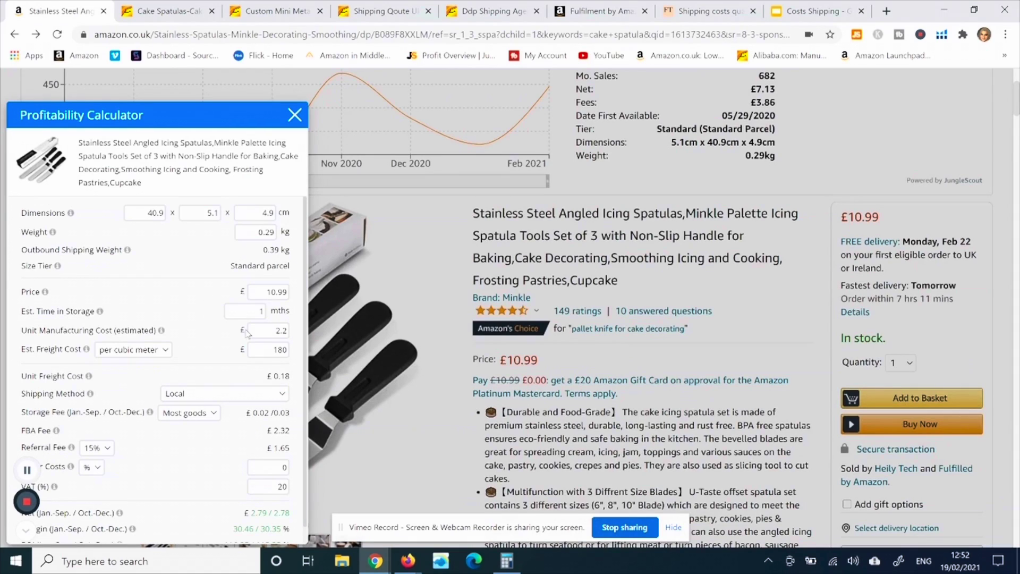
{"action": "left_click", "coordinate": [268, 333]}
{"action": "key", "text": "ctrl+a"}
{"action": "type", "text": "1"}
{"action": "type", "text": ".35"}
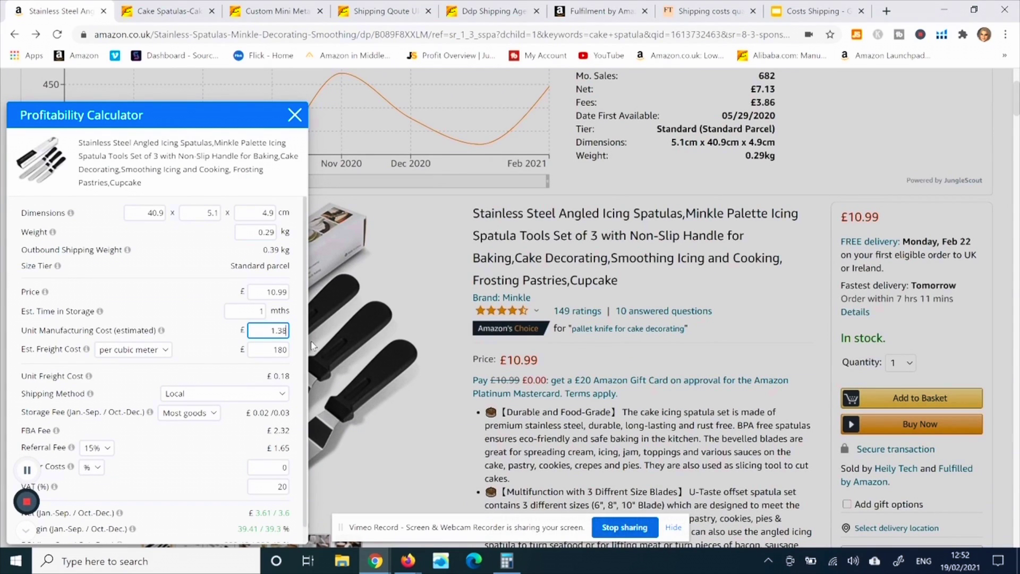
{"action": "left_click", "coordinate": [210, 342]}
Check the estimated freight cost's unit setting and its explanation in the Profitability Calculator
{"action": "left_click_drag", "start_coordinate": [17, 355], "coordinate": [69, 351]}
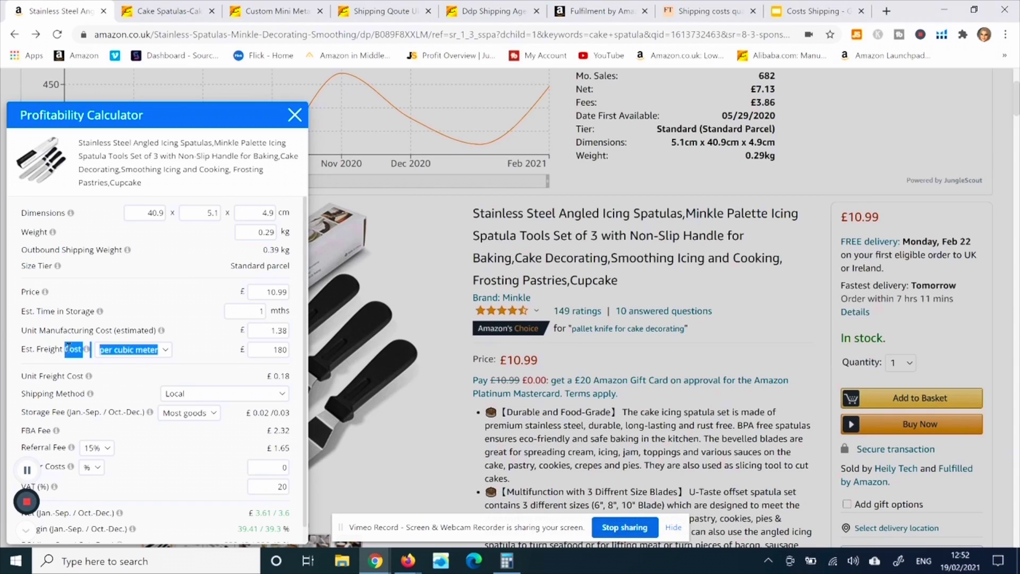
{"action": "left_click", "coordinate": [192, 354]}
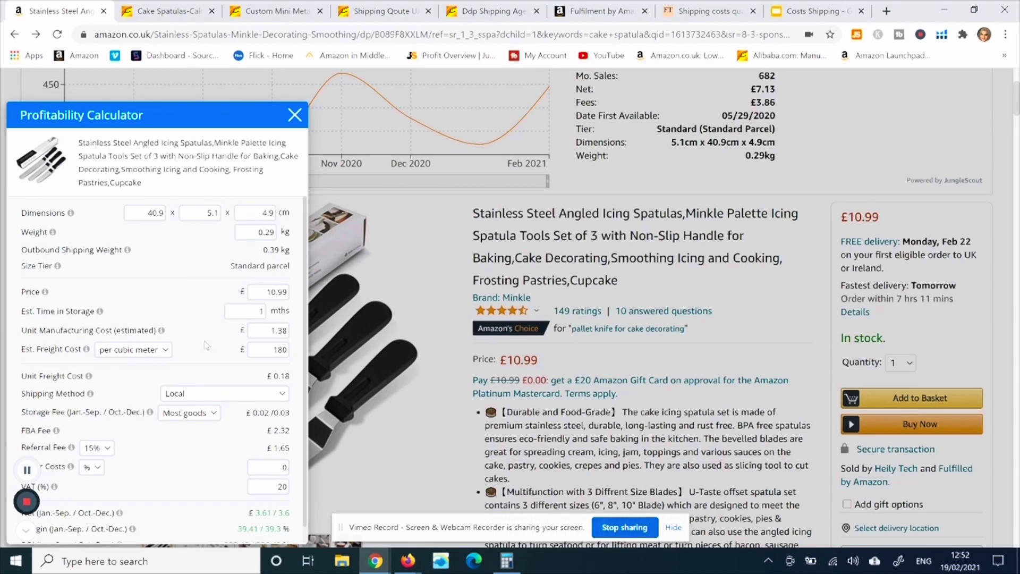
{"action": "left_click", "coordinate": [165, 350]}
{"action": "left_click", "coordinate": [95, 354]}
{"action": "mouse_move", "coordinate": [87, 353]}
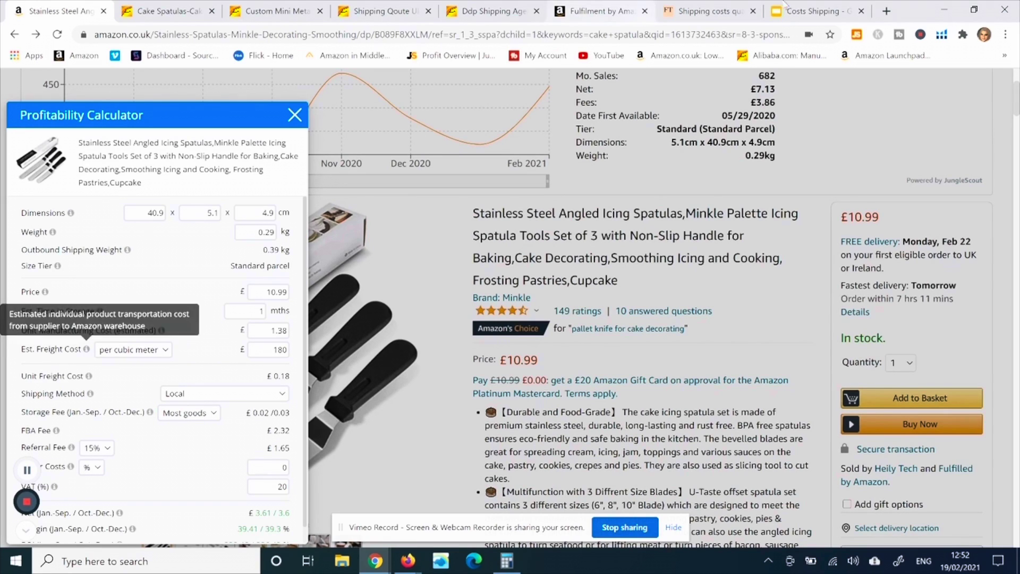
Review the freight forwarder, import duty, shipping fee and FBA prep items on the Shipping costs slide, and return to the Amazon listing
{"action": "left_click", "coordinate": [801, 11]}
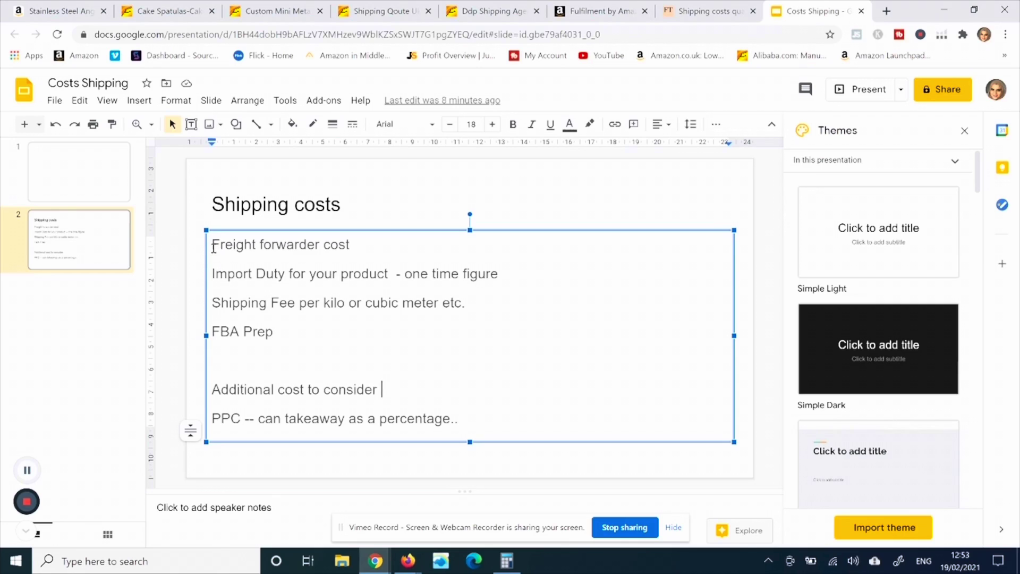
{"action": "left_click_drag", "start_coordinate": [211, 245], "coordinate": [357, 256]}
{"action": "left_click_drag", "start_coordinate": [215, 275], "coordinate": [507, 273]}
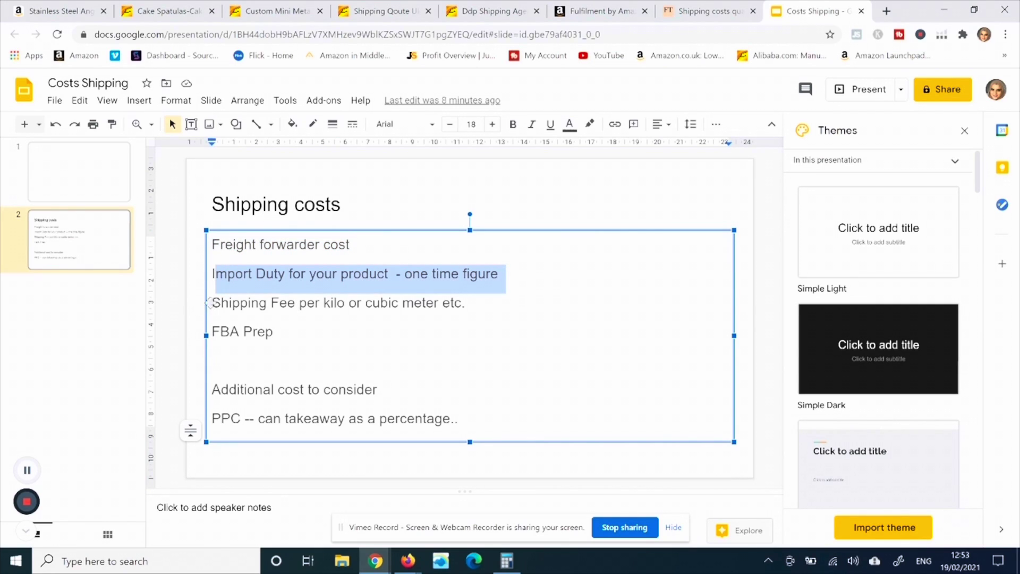
{"action": "left_click_drag", "start_coordinate": [211, 302], "coordinate": [338, 308]}
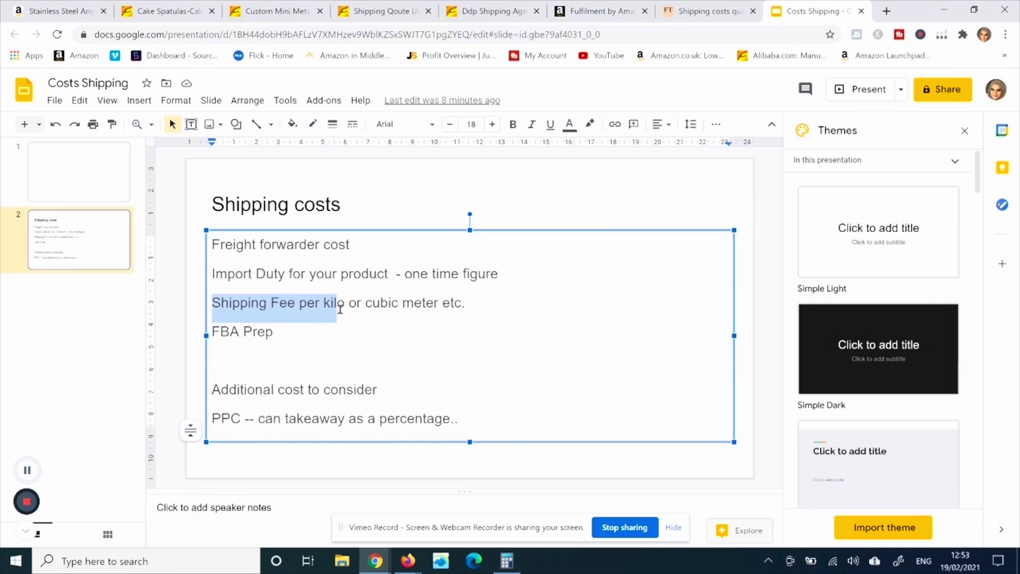
{"action": "left_click", "coordinate": [329, 318]}
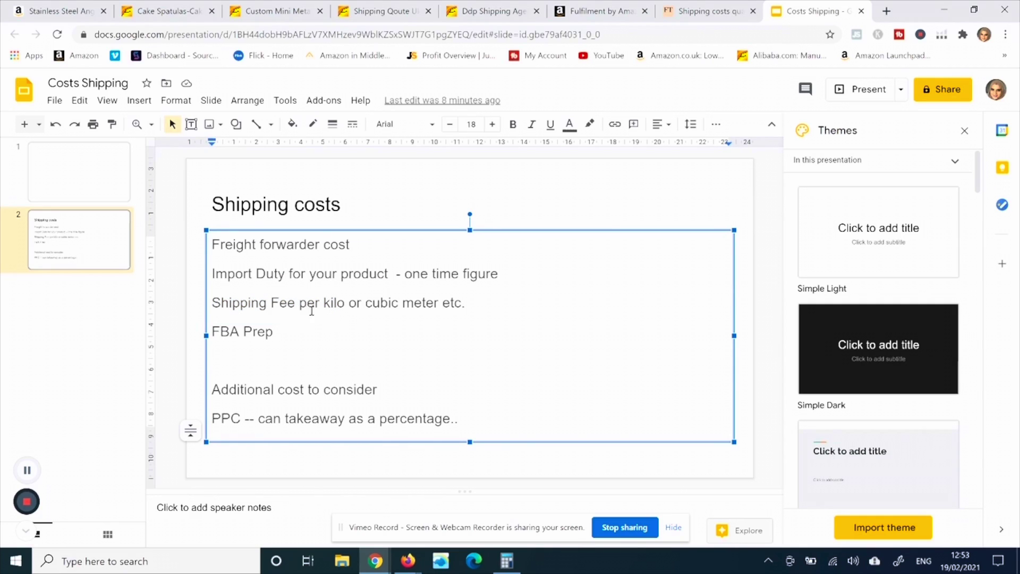
{"action": "left_click_drag", "start_coordinate": [212, 332], "coordinate": [284, 330]}
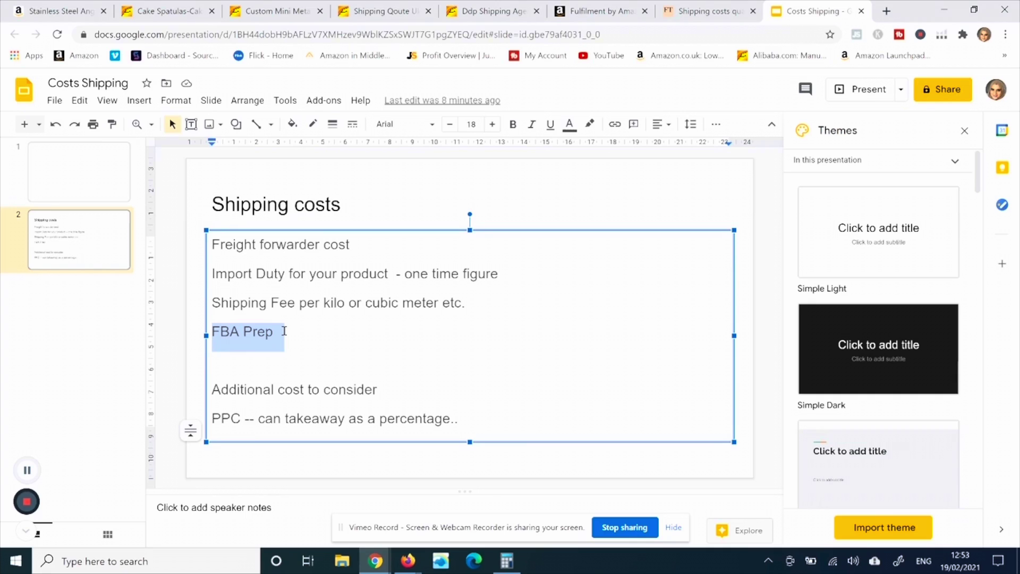
{"action": "left_click", "coordinate": [332, 320]}
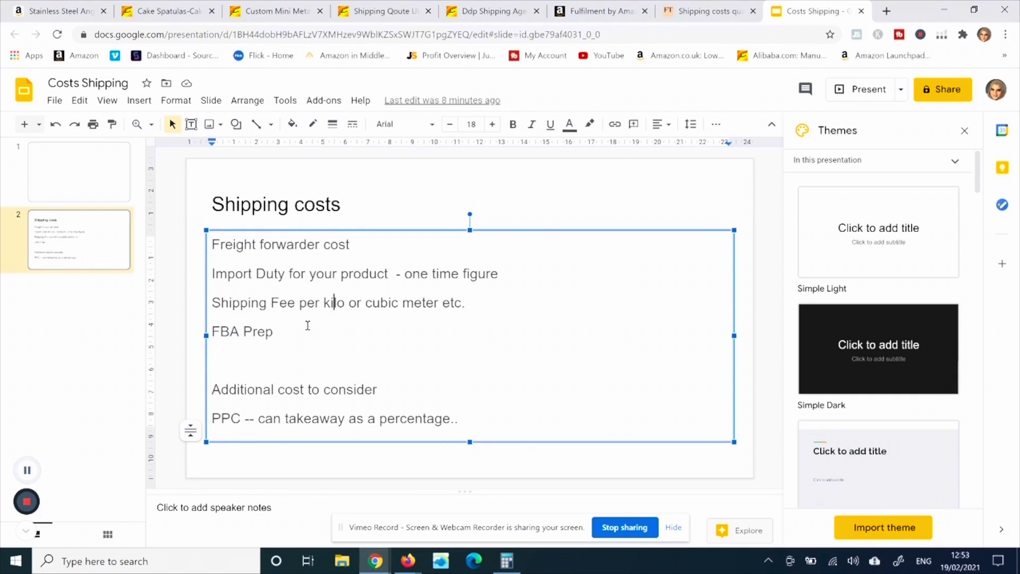
{"action": "left_click_drag", "start_coordinate": [307, 325], "coordinate": [212, 245]}
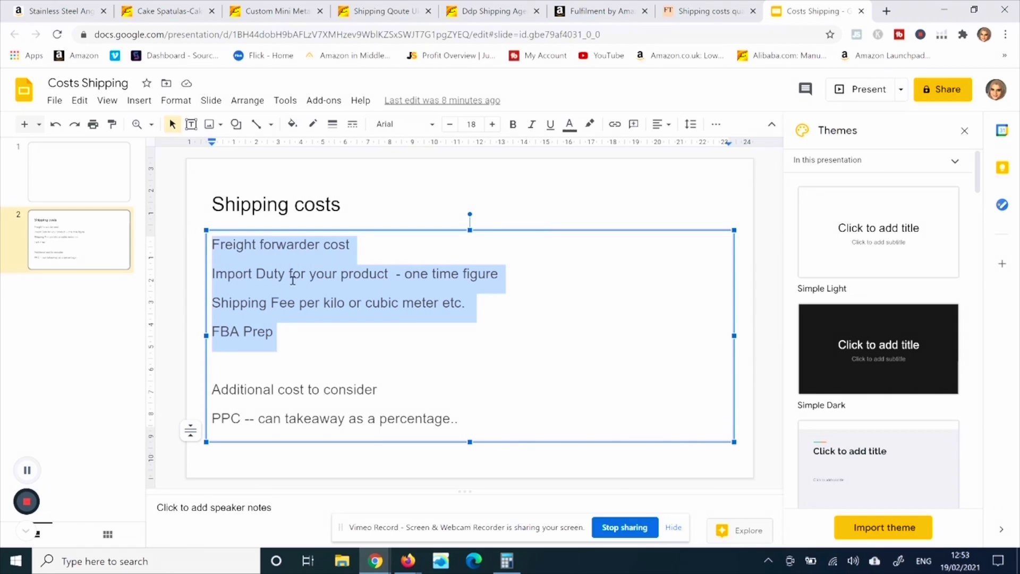
{"action": "left_click", "coordinate": [53, 11]}
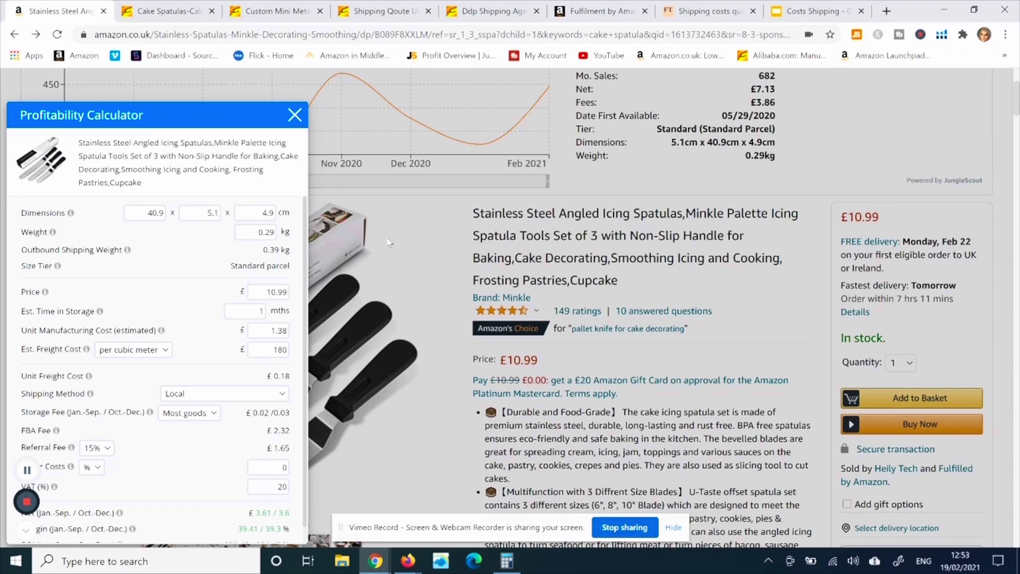
Read the Financial Times article on China-Europe shipping costs, checking its publication date and the 40-foot container cost paragraph
{"action": "left_click", "coordinate": [701, 12]}
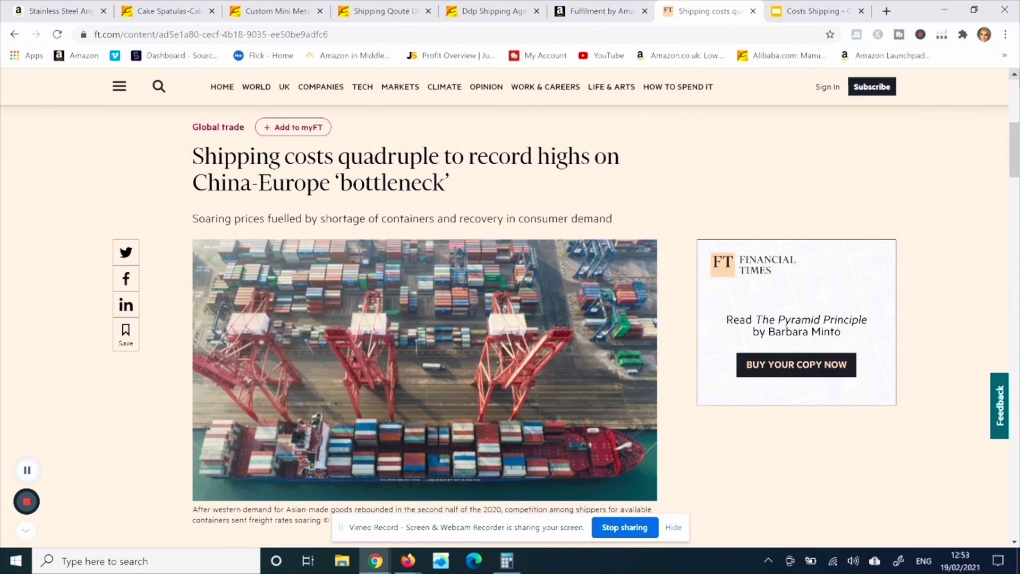
{"action": "left_click_drag", "start_coordinate": [1014, 150], "coordinate": [1013, 121]}
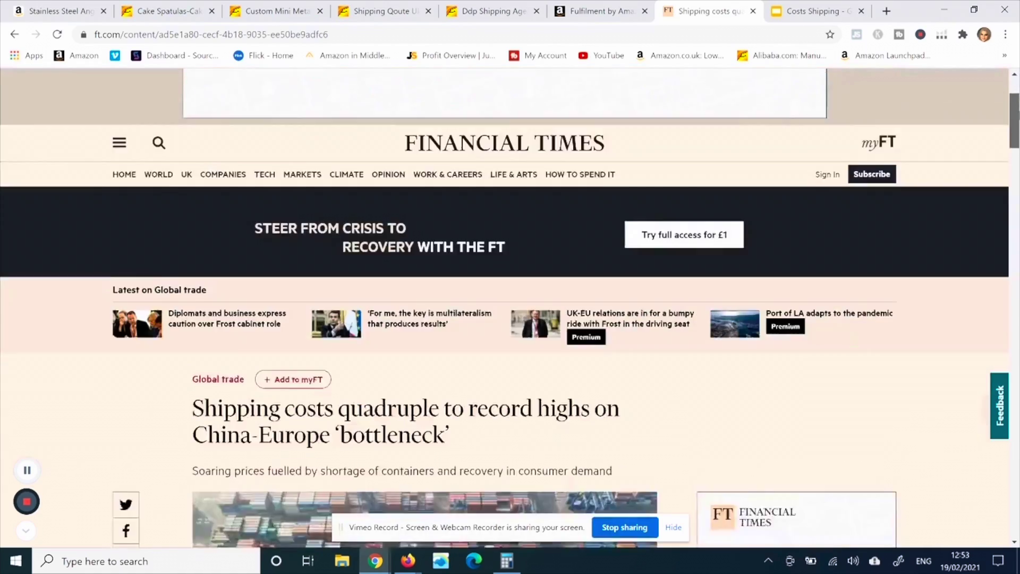
{"action": "scroll", "coordinate": [467, 141], "scroll_direction": "down", "scroll_amount": 4}
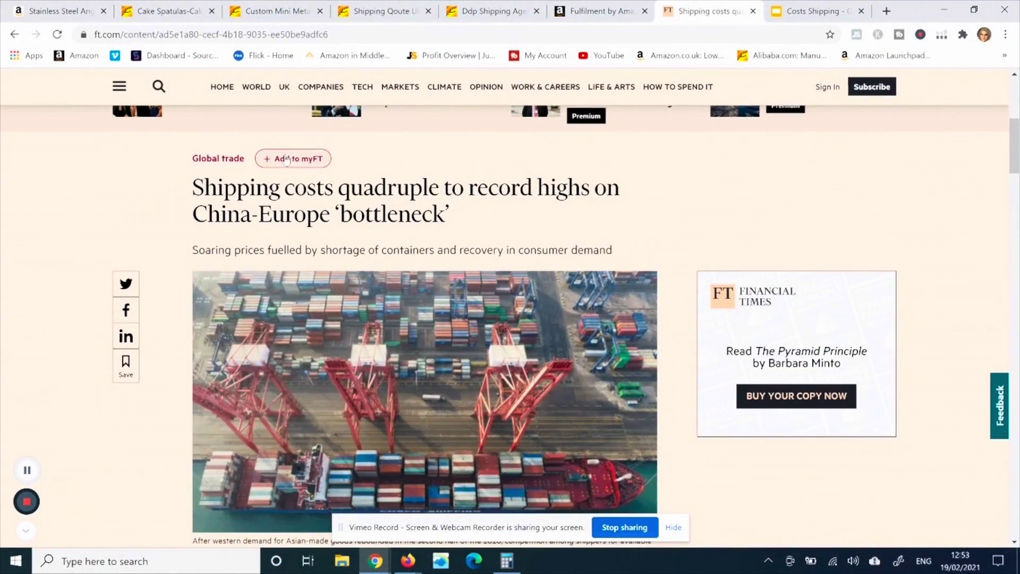
{"action": "left_click_drag", "start_coordinate": [1015, 165], "coordinate": [1016, 192]}
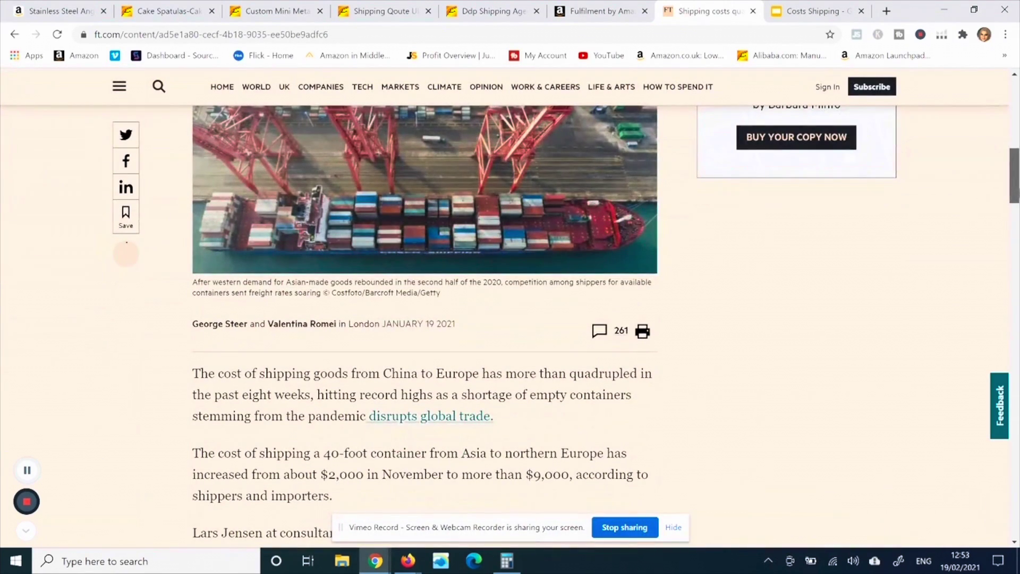
{"action": "left_click_drag", "start_coordinate": [457, 333], "coordinate": [390, 342]}
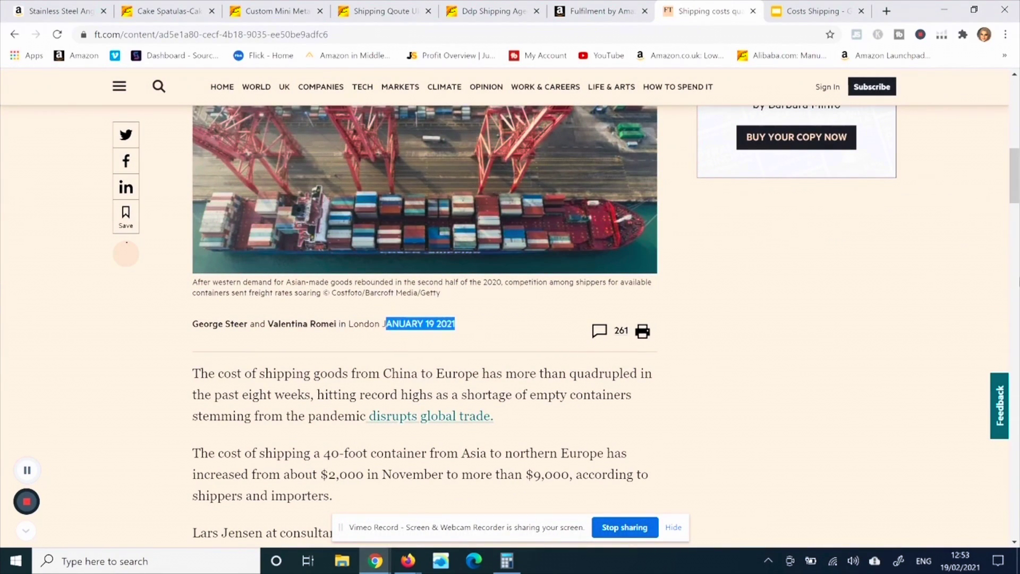
{"action": "mouse_move", "coordinate": [1016, 165]}
{"action": "left_mouse_down"}
{"action": "mouse_move", "coordinate": [1016, 136]}
{"action": "mouse_move", "coordinate": [1016, 182]}
{"action": "left_mouse_up"}
{"action": "left_click_drag", "start_coordinate": [1017, 186], "coordinate": [1017, 190]}
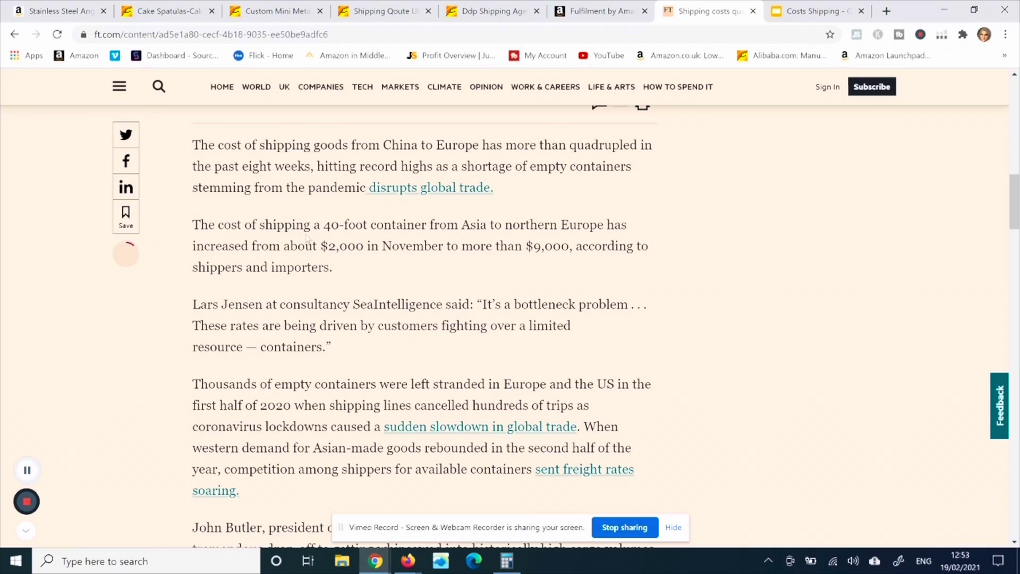
{"action": "left_click_drag", "start_coordinate": [308, 225], "coordinate": [530, 279]}
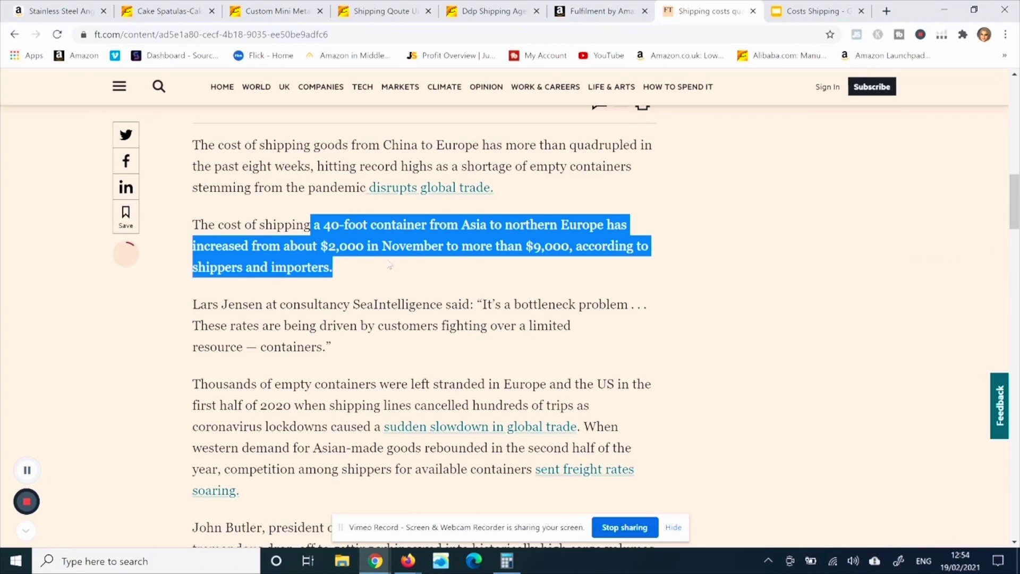
{"action": "left_click", "coordinate": [505, 270]}
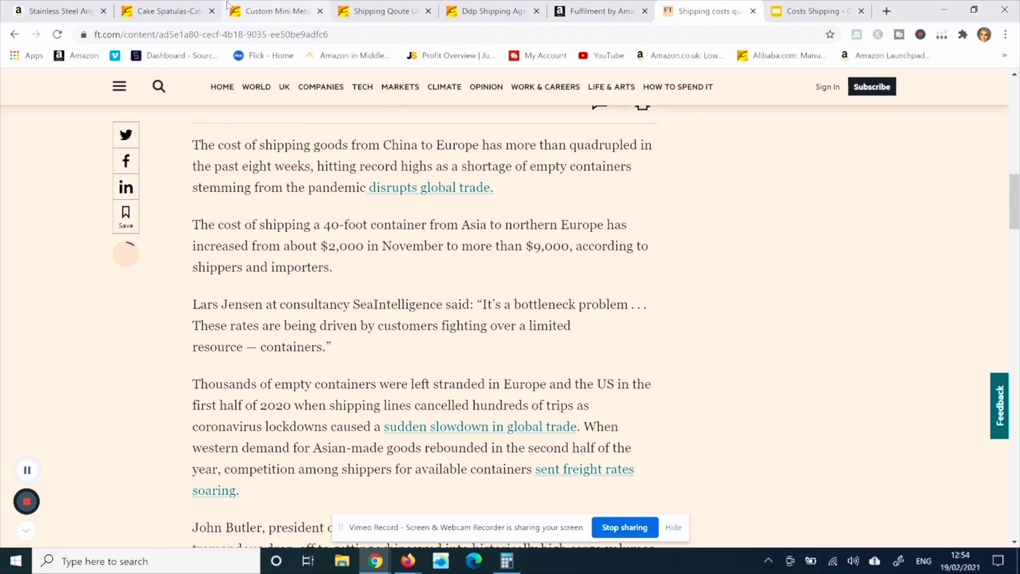
Try the estimated freight cost per kilogram in the spatula listing's Profitability Calculator, and switch the unit back to per cubic meter
{"action": "left_click", "coordinate": [73, 13]}
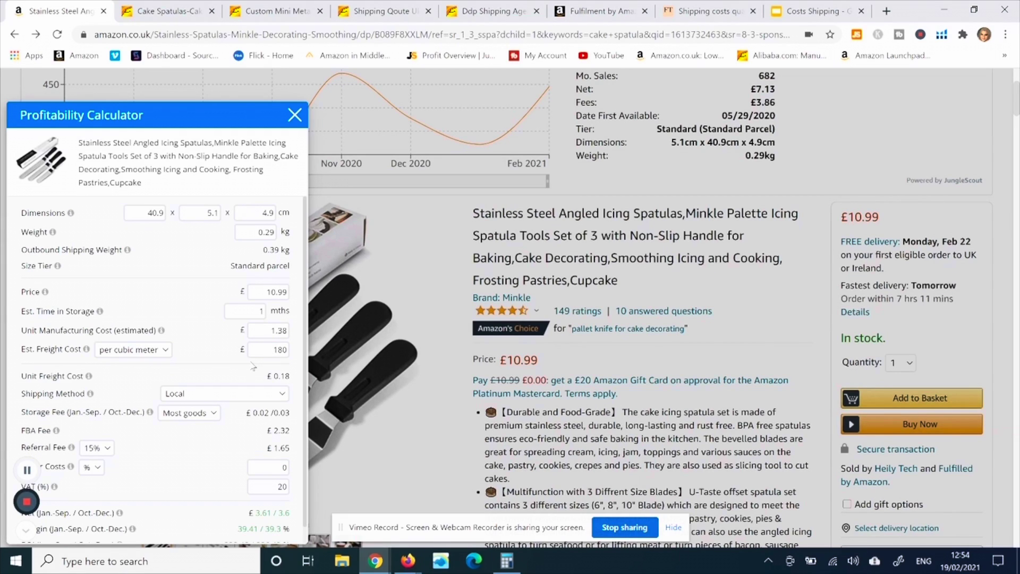
{"action": "left_click", "coordinate": [139, 354]}
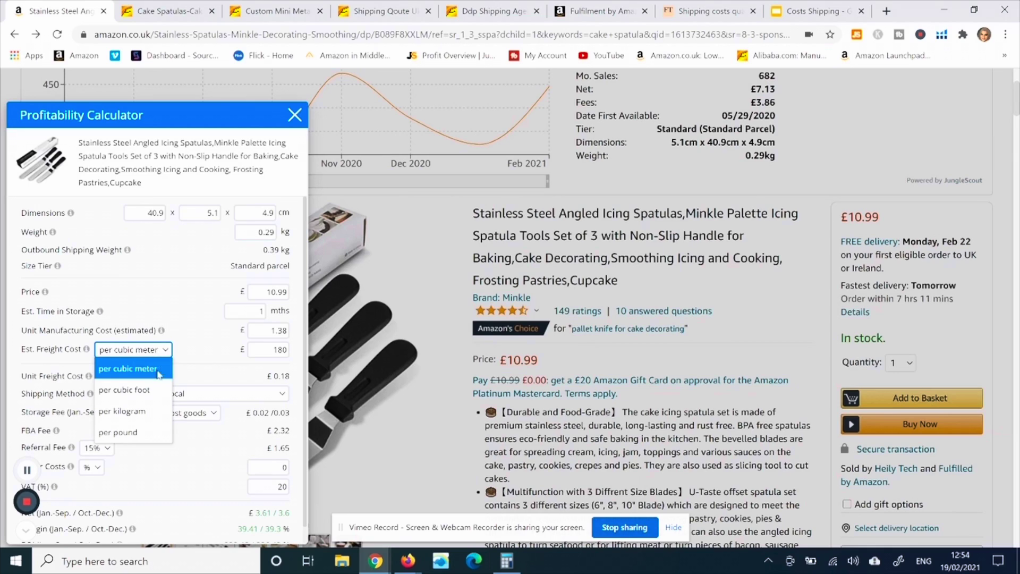
{"action": "left_click", "coordinate": [134, 415]}
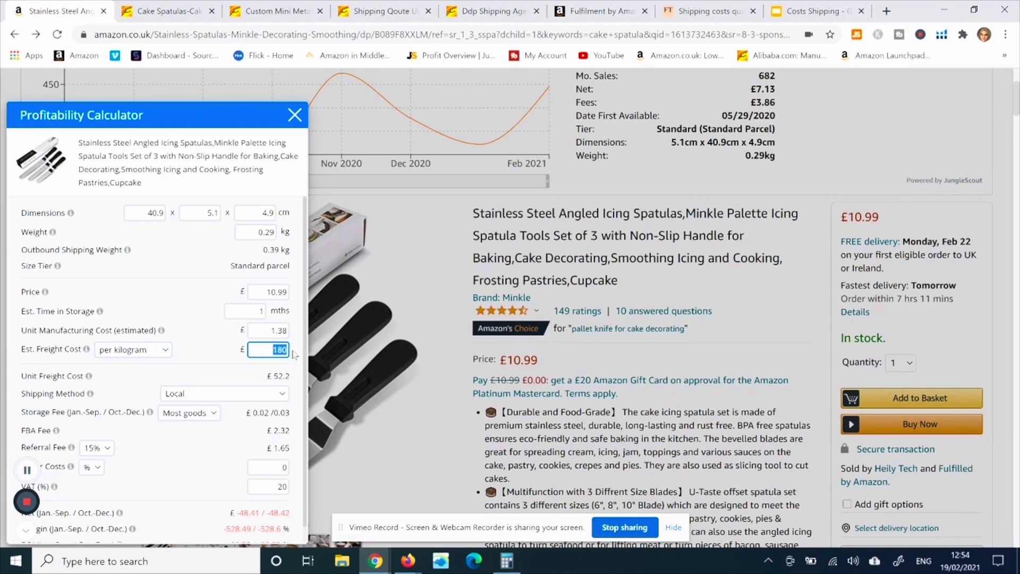
{"action": "left_click", "coordinate": [150, 353]}
{"action": "left_click", "coordinate": [145, 367]}
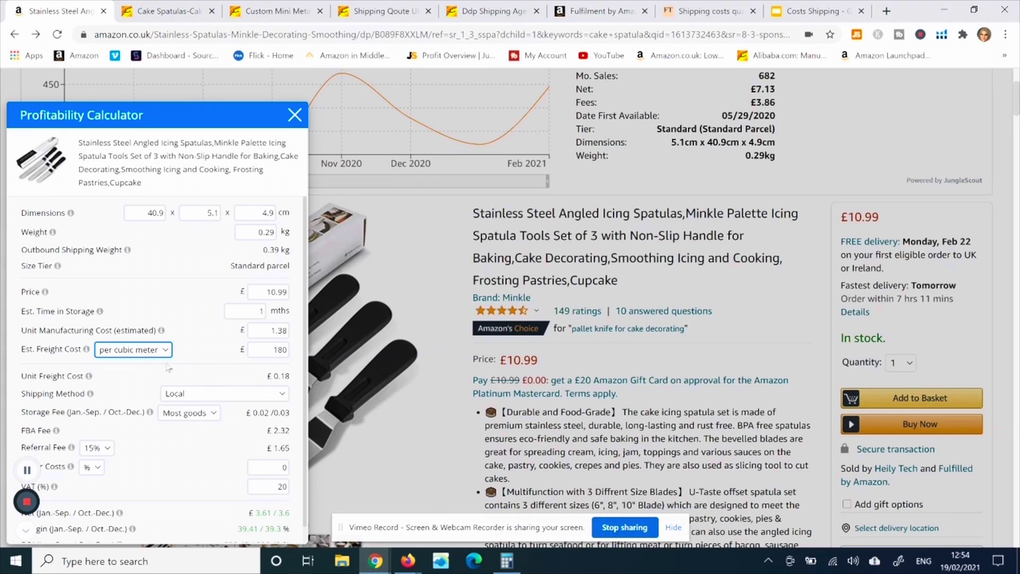
Recheck the Shipping costs slide, and set the spatula listing's estimated freight cost to £600 per cubic meter
{"action": "left_click", "coordinate": [785, 5]}
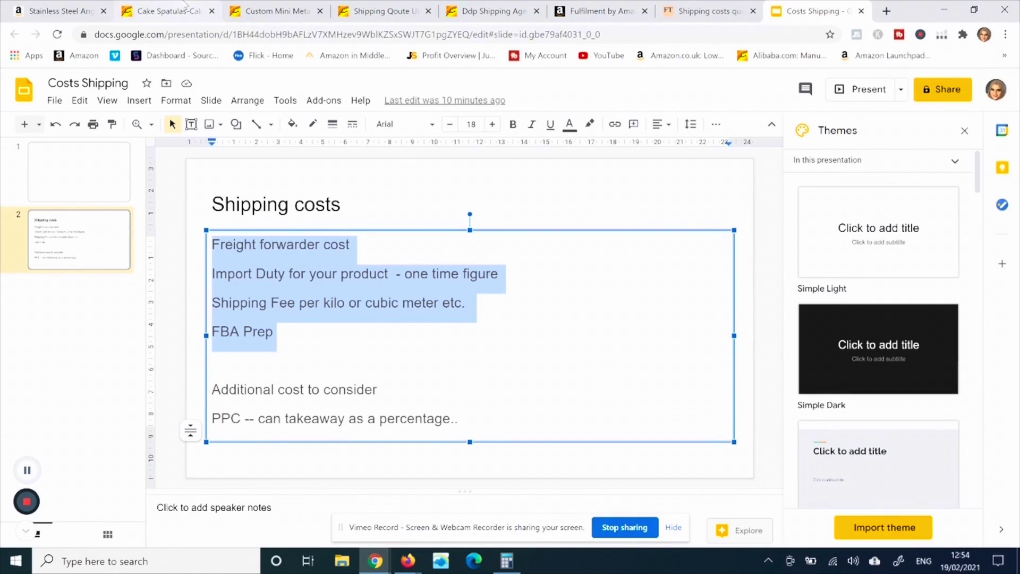
{"action": "left_click", "coordinate": [64, 9]}
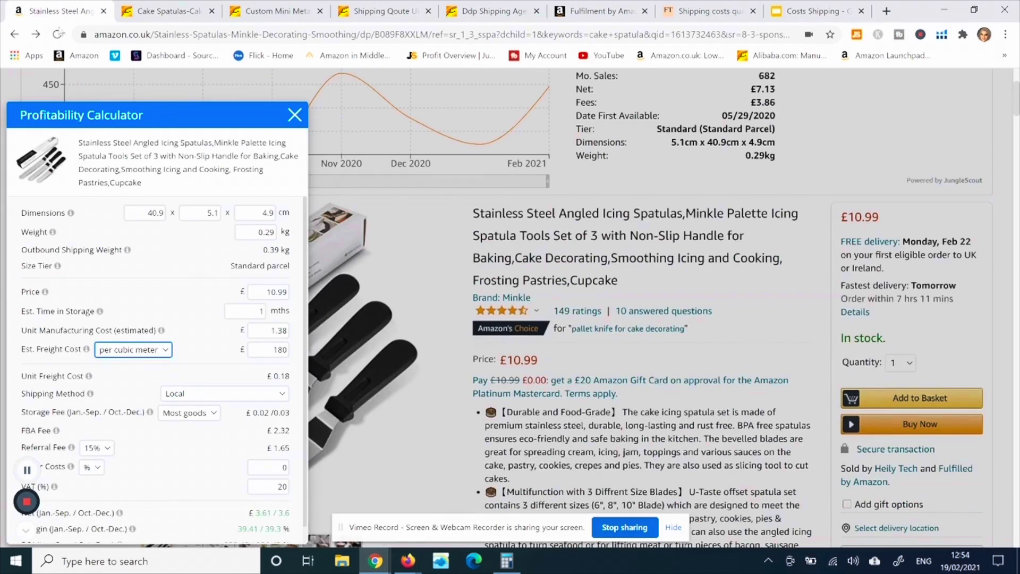
{"action": "double_click", "coordinate": [268, 352]}
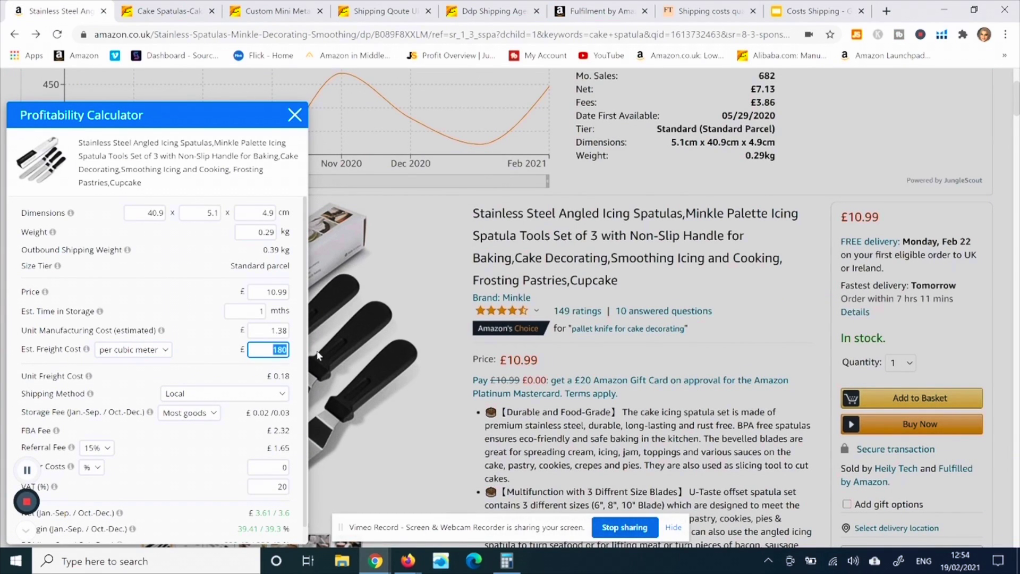
{"action": "type", "text": "600"}
{"action": "left_click", "coordinate": [195, 356]}
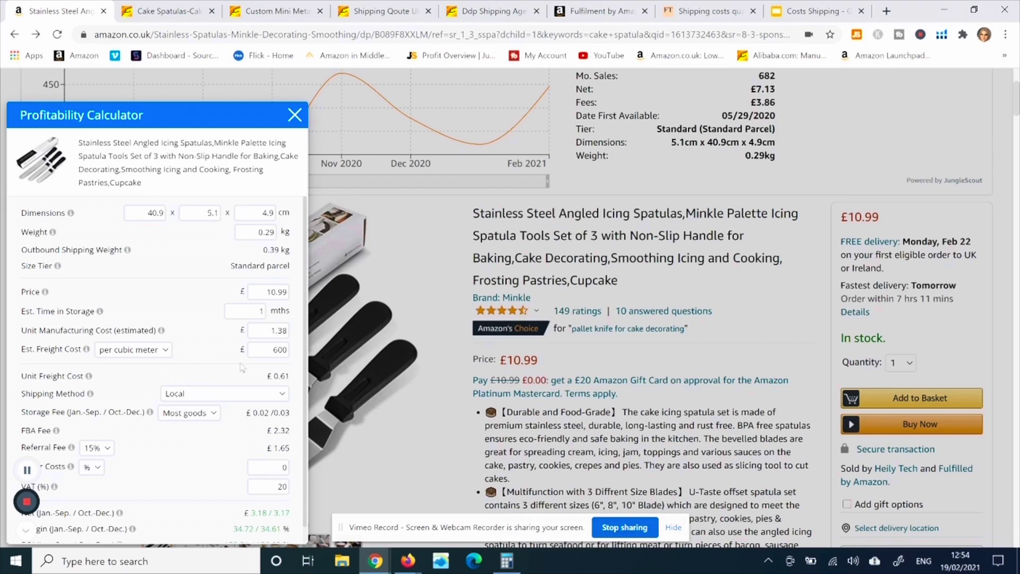
Check the unit freight cost and its explanation, along with the available shipping methods in the Profitability Calculator
{"action": "left_click_drag", "start_coordinate": [260, 378], "coordinate": [285, 369]}
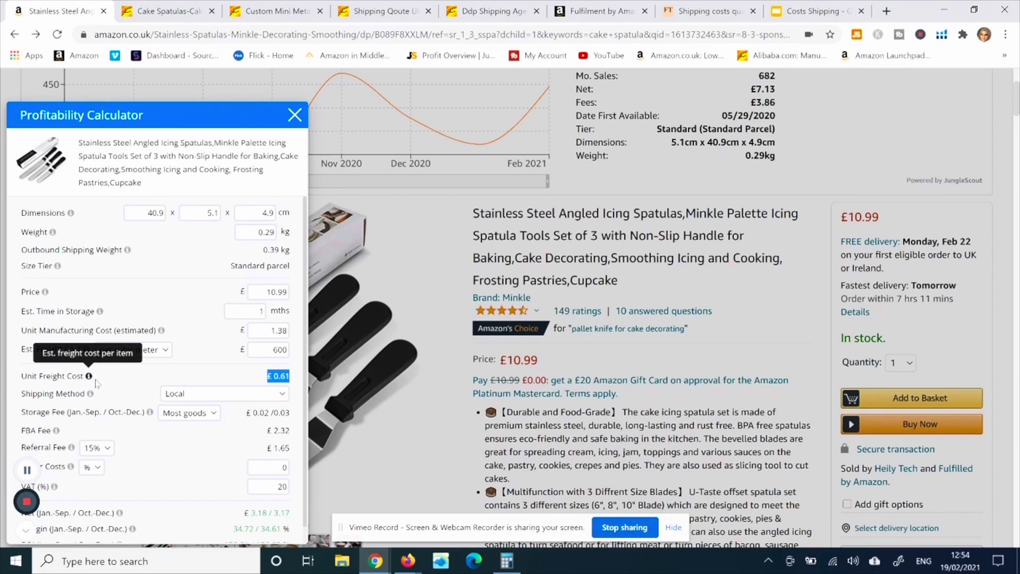
{"action": "left_click", "coordinate": [264, 401]}
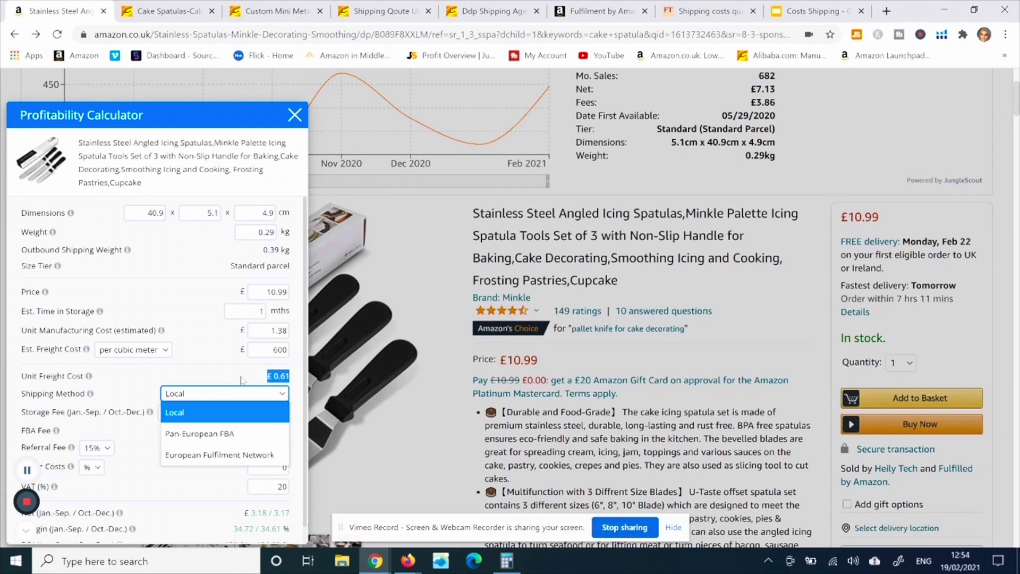
{"action": "left_click", "coordinate": [249, 377]}
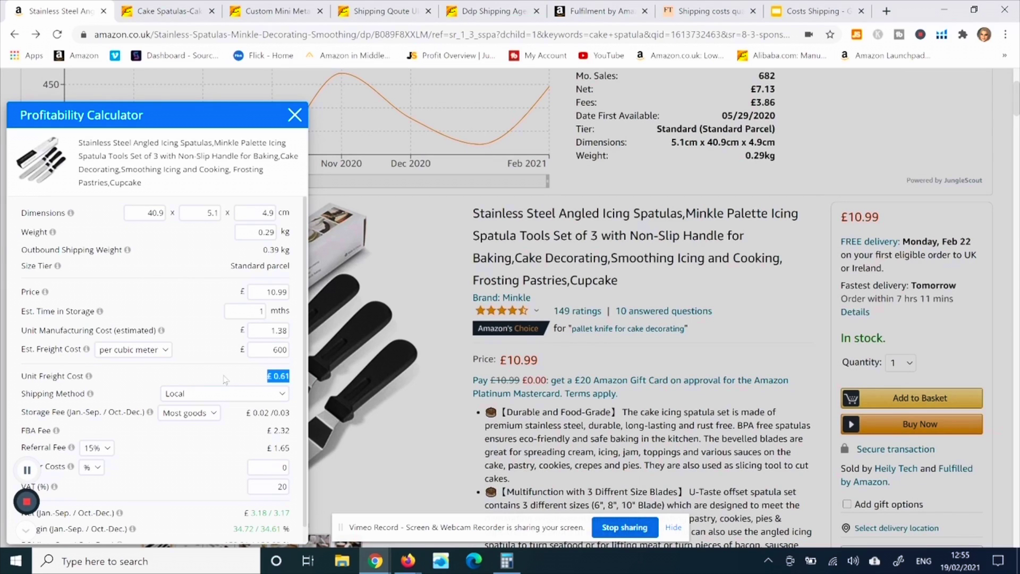
{"action": "left_click", "coordinate": [240, 362]}
{"action": "scroll", "coordinate": [239, 372], "scroll_direction": "down", "scroll_amount": 1}
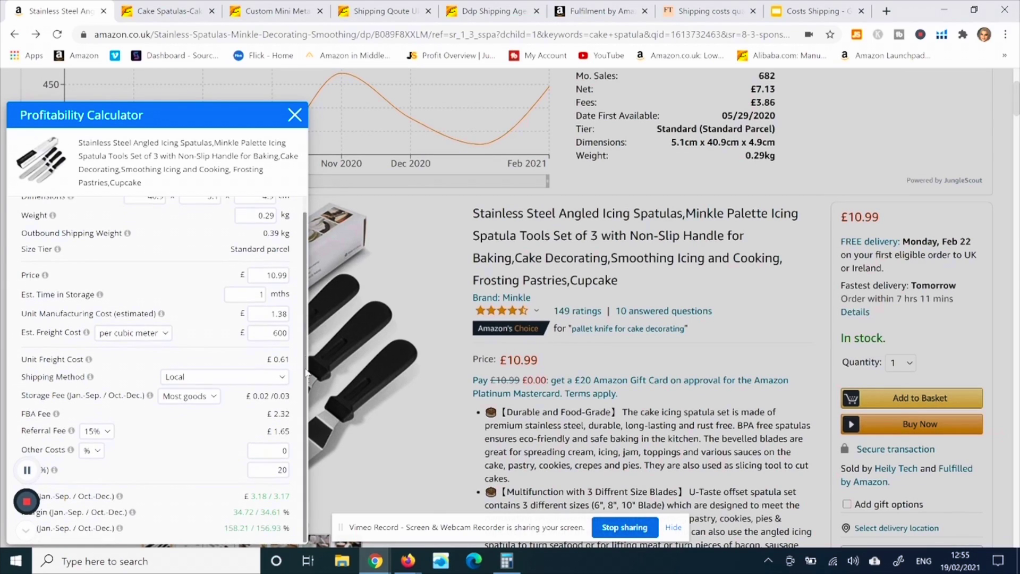
Try Pan-European FBA as the shipping method in the Profitability Calculator, and set the method back to Local
{"action": "left_click", "coordinate": [202, 381]}
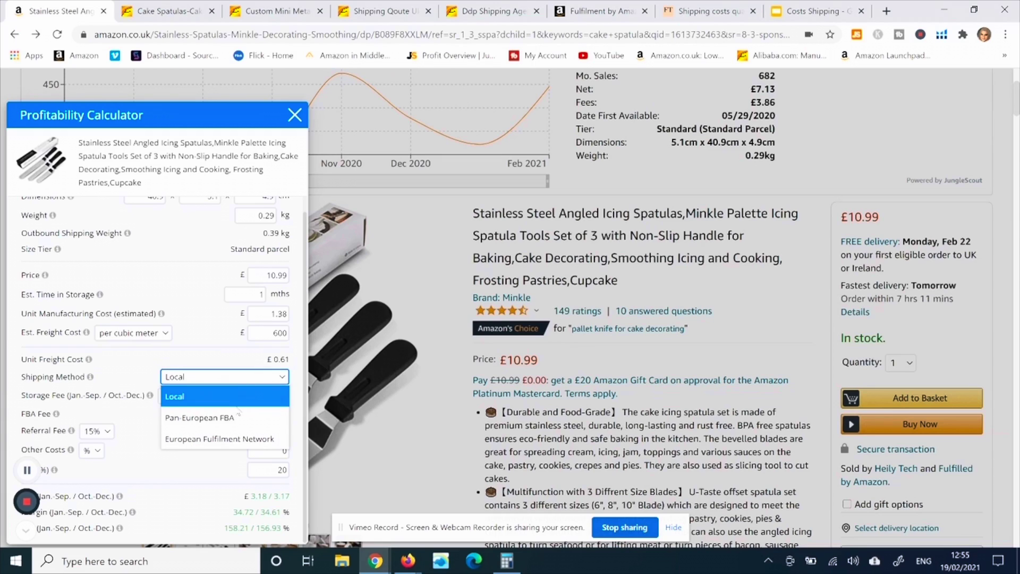
{"action": "left_click", "coordinate": [236, 418]}
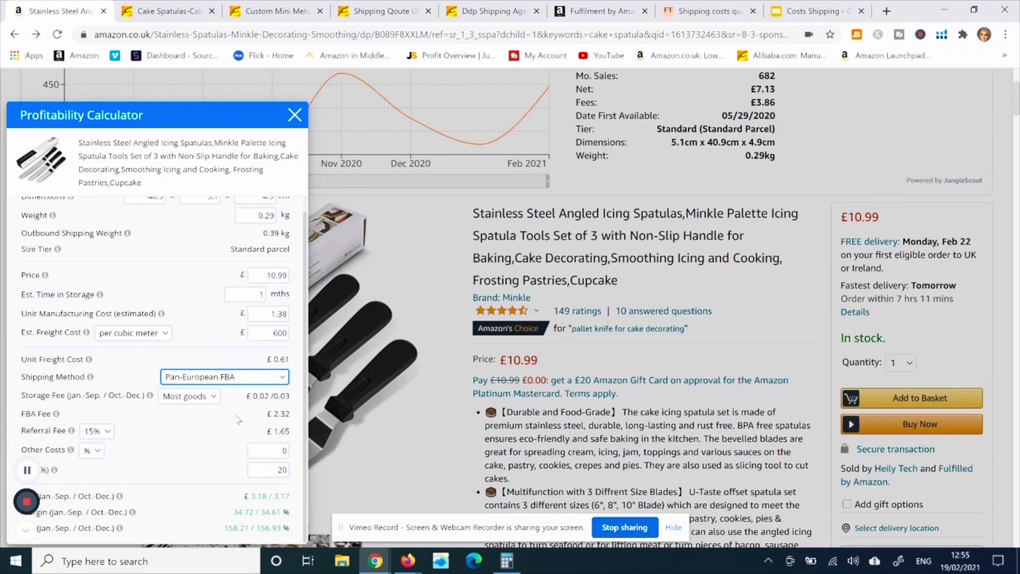
{"action": "left_click", "coordinate": [266, 377]}
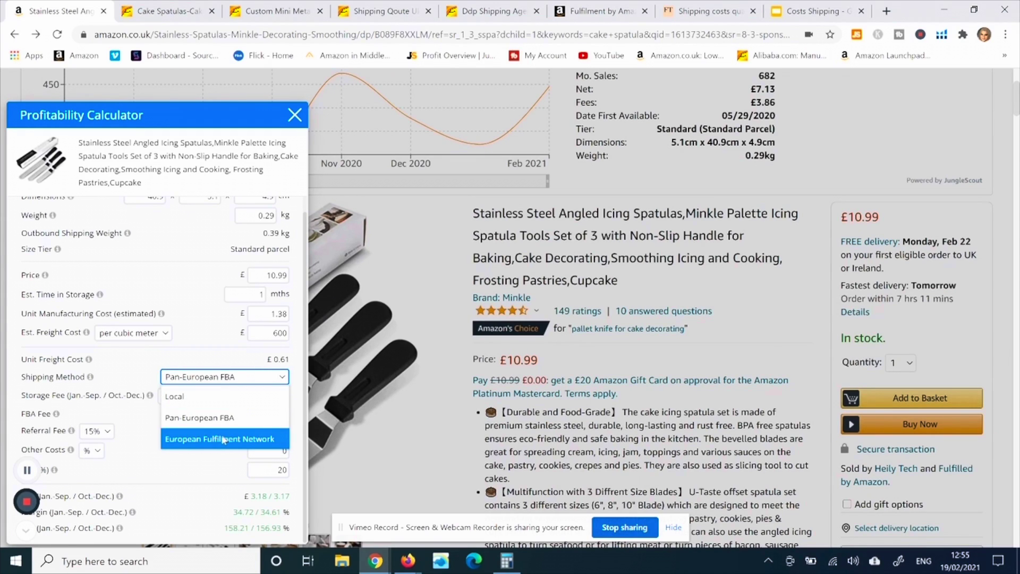
{"action": "left_click", "coordinate": [207, 361]}
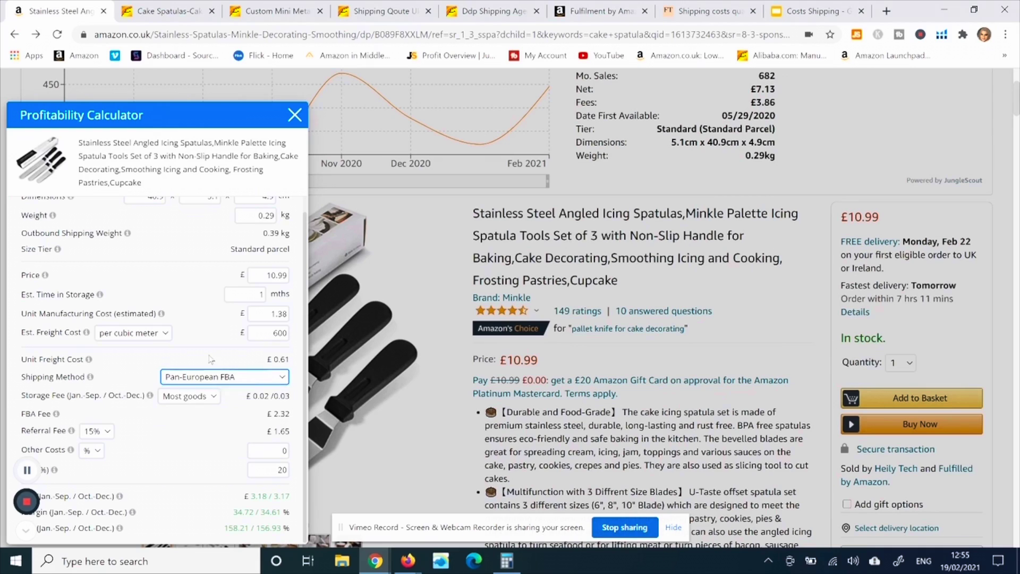
{"action": "left_click", "coordinate": [270, 378]}
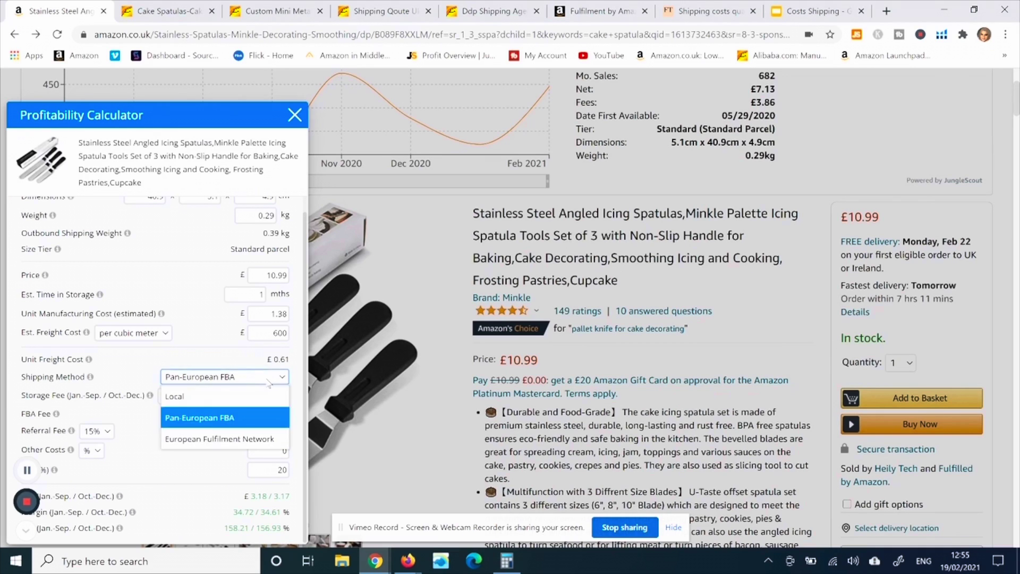
{"action": "left_click", "coordinate": [232, 399]}
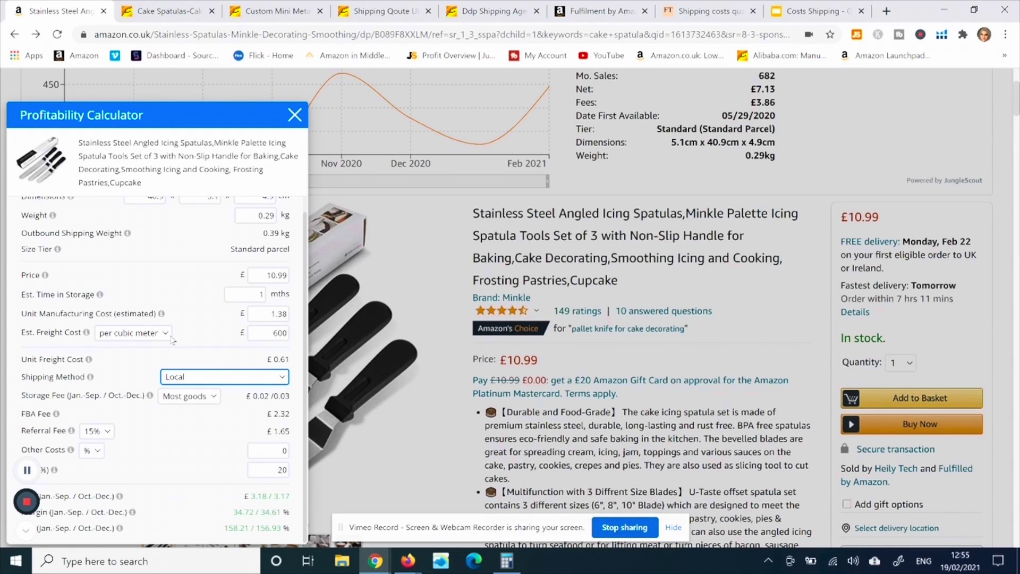
{"action": "left_click", "coordinate": [192, 349]}
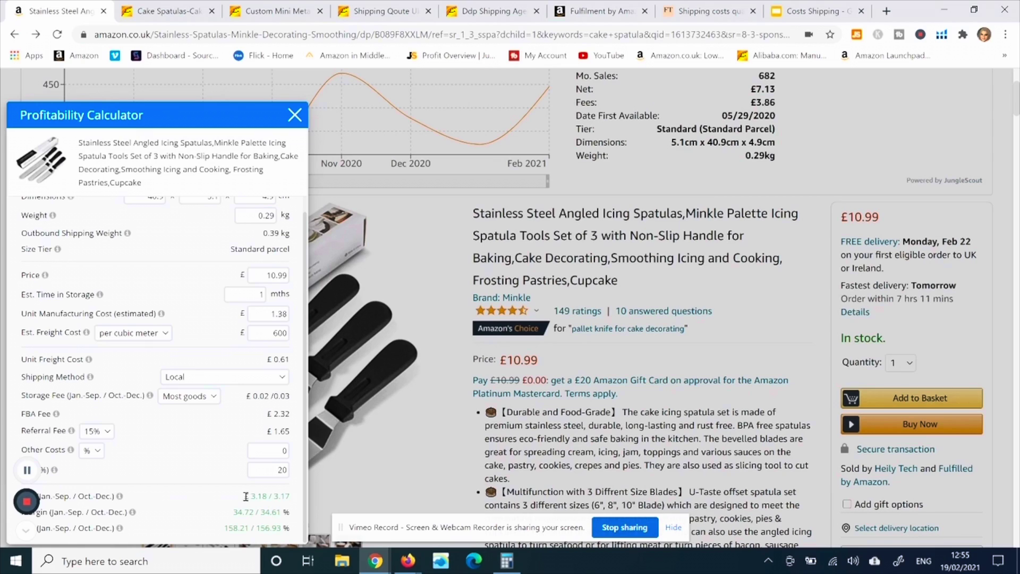
Check the net profit, try an estimated freight cost of £800 per cubic meter, and return it to £600
{"action": "left_click_drag", "start_coordinate": [244, 496], "coordinate": [296, 495]}
{"action": "double_click", "coordinate": [268, 332]}
{"action": "type", "text": "800"}
{"action": "left_click_drag", "start_coordinate": [267, 333], "coordinate": [300, 334]}
{"action": "type", "text": "600"}
{"action": "left_click", "coordinate": [228, 352]}
Check the net profit and margin figures, and set Other Costs to 10% in the Profitability Calculator
{"action": "left_click_drag", "start_coordinate": [243, 495], "coordinate": [283, 496]}
{"action": "left_click_drag", "start_coordinate": [227, 512], "coordinate": [280, 511]}
{"action": "left_click", "coordinate": [199, 485]}
{"action": "left_click", "coordinate": [276, 449]}
{"action": "type", "text": "10"}
{"action": "left_click", "coordinate": [202, 465]}
Try Other Costs as an amount in pounds, and switch the field back to a percentage
{"action": "left_click", "coordinate": [96, 450]}
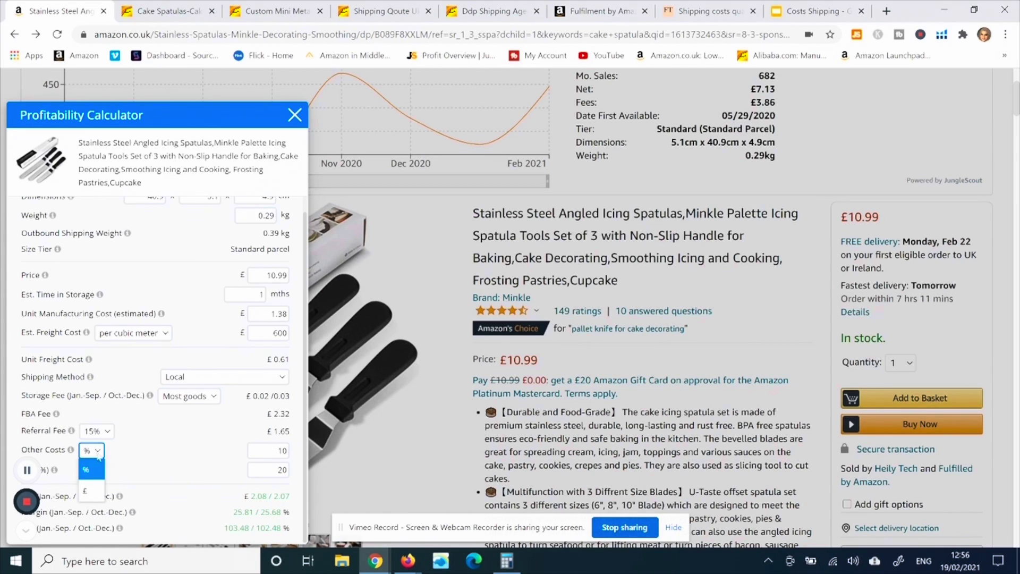
{"action": "left_click", "coordinate": [94, 494]}
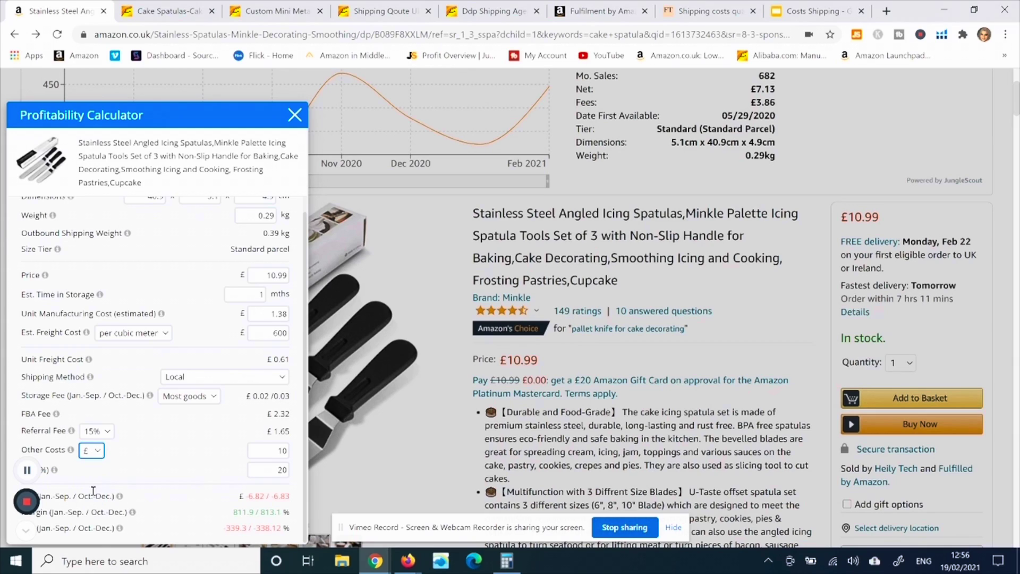
{"action": "left_click", "coordinate": [97, 451]}
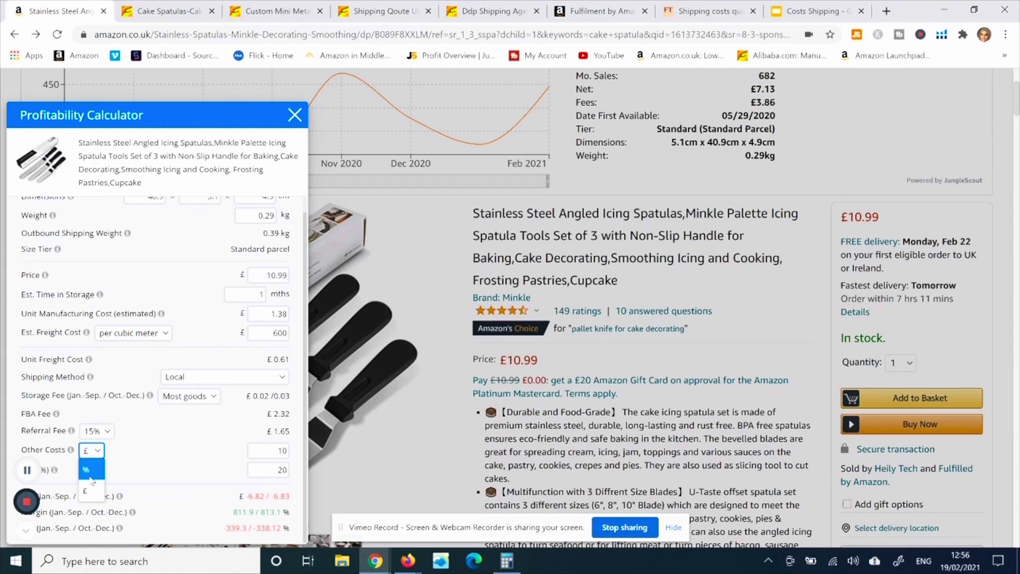
{"action": "left_click", "coordinate": [92, 480]}
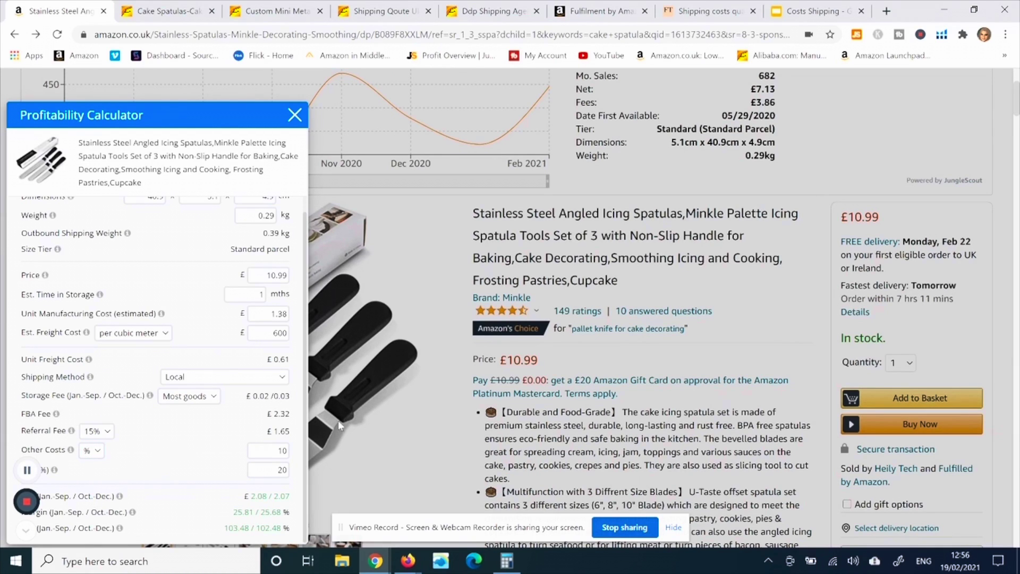
Review the net profit with the entered costs, and close the Profitability Calculator
{"action": "scroll", "coordinate": [305, 317], "scroll_direction": "up", "scroll_amount": 1}
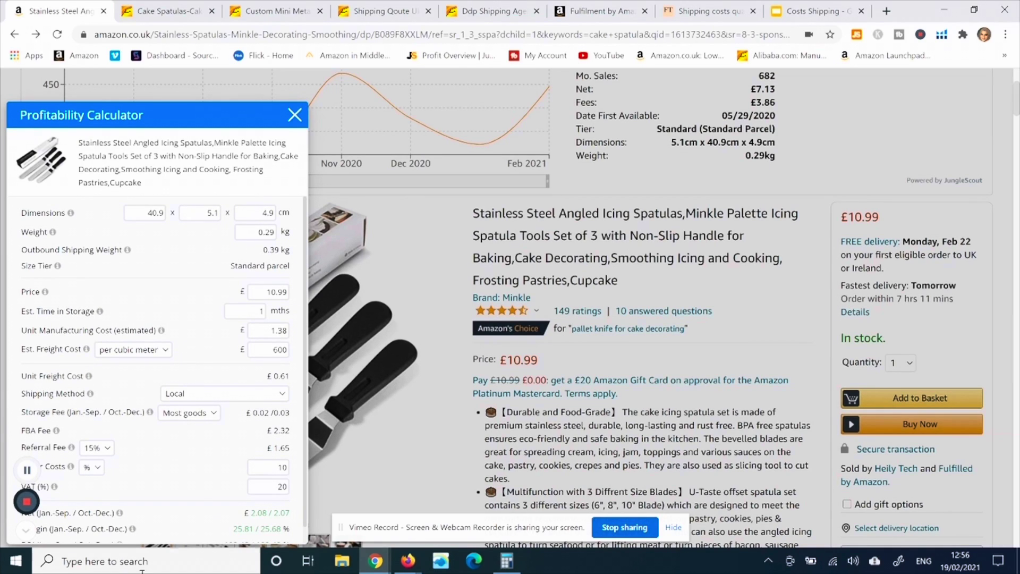
{"action": "triple_click", "coordinate": [242, 517]}
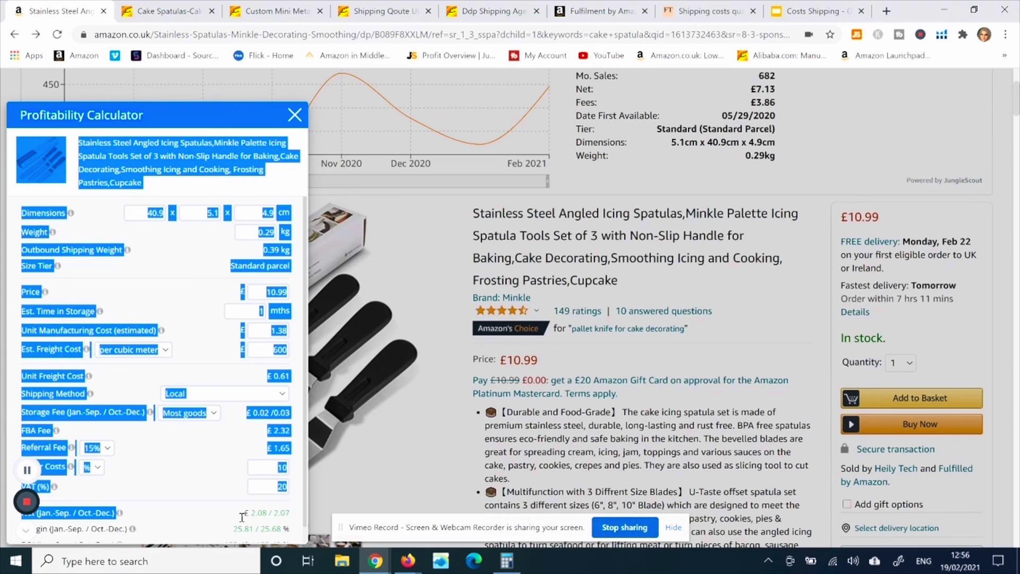
{"action": "left_click", "coordinate": [208, 513]}
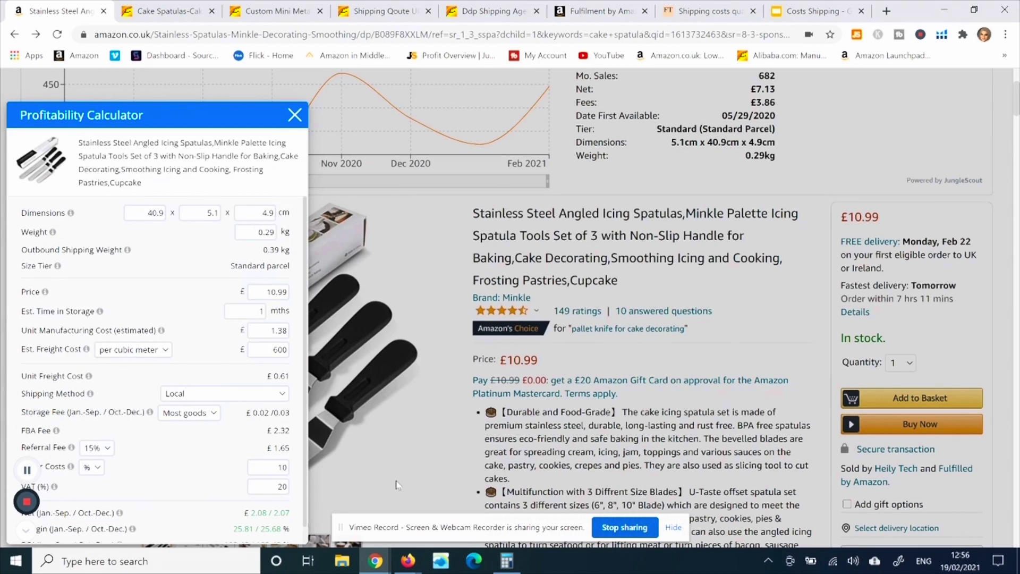
{"action": "left_click", "coordinate": [294, 115]}
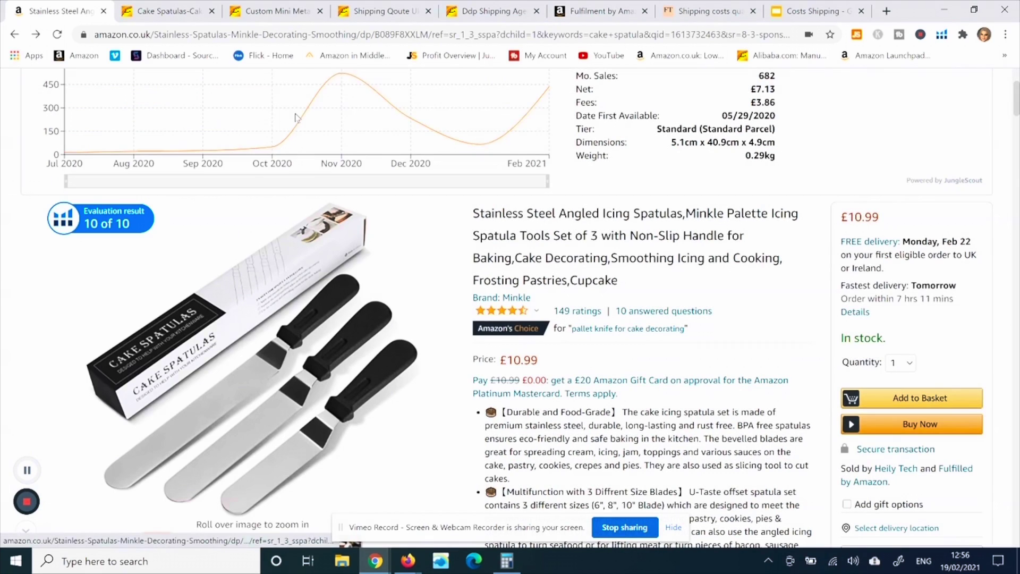
Rerun the Alibaba search for "shipping qoute uk", filter by Trade Assurance and Verified Supplier, and check the first offer's minimum order
{"action": "left_click", "coordinate": [394, 12]}
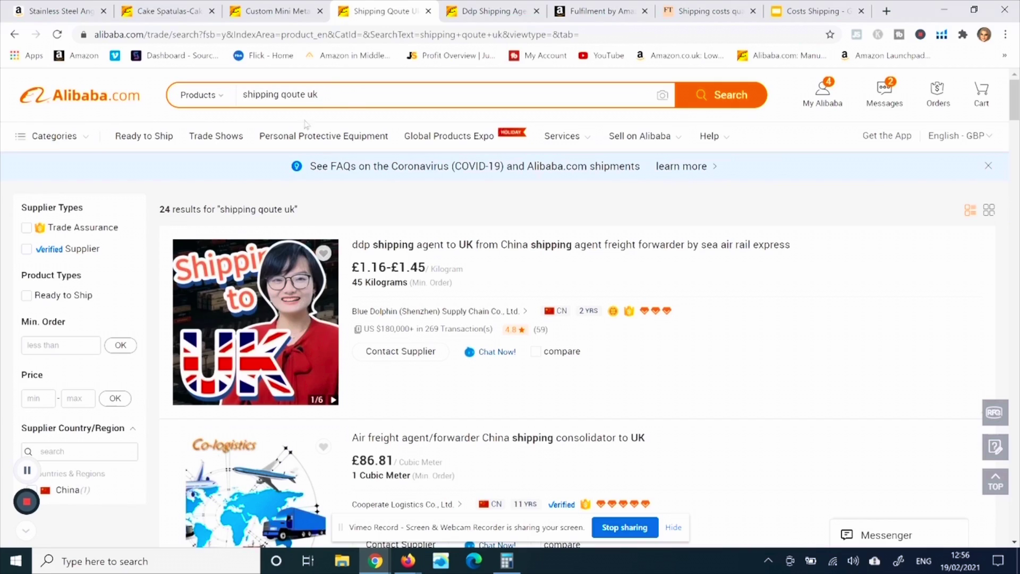
{"action": "left_click_drag", "start_coordinate": [321, 98], "coordinate": [235, 106]}
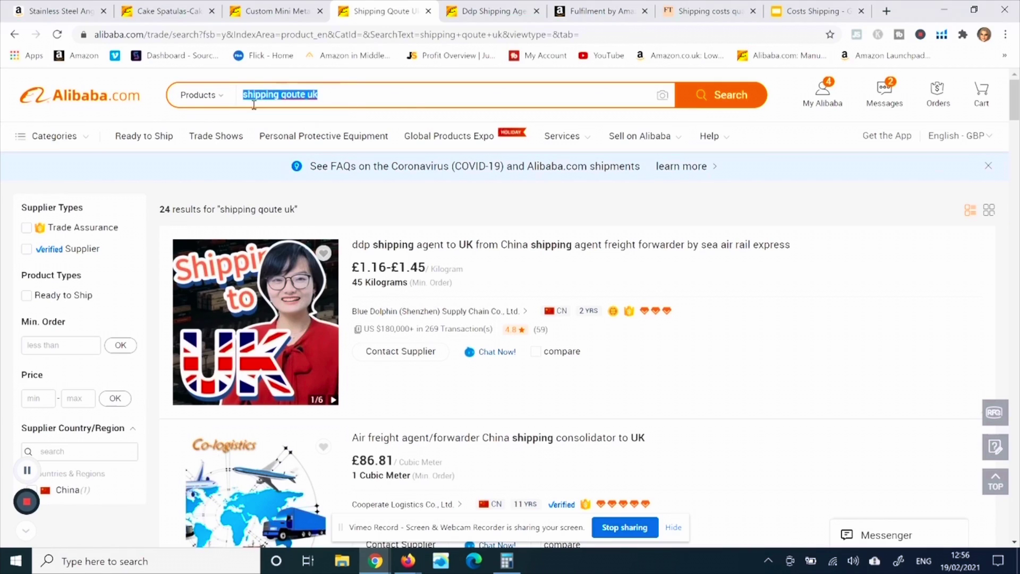
{"action": "left_click", "coordinate": [743, 101]}
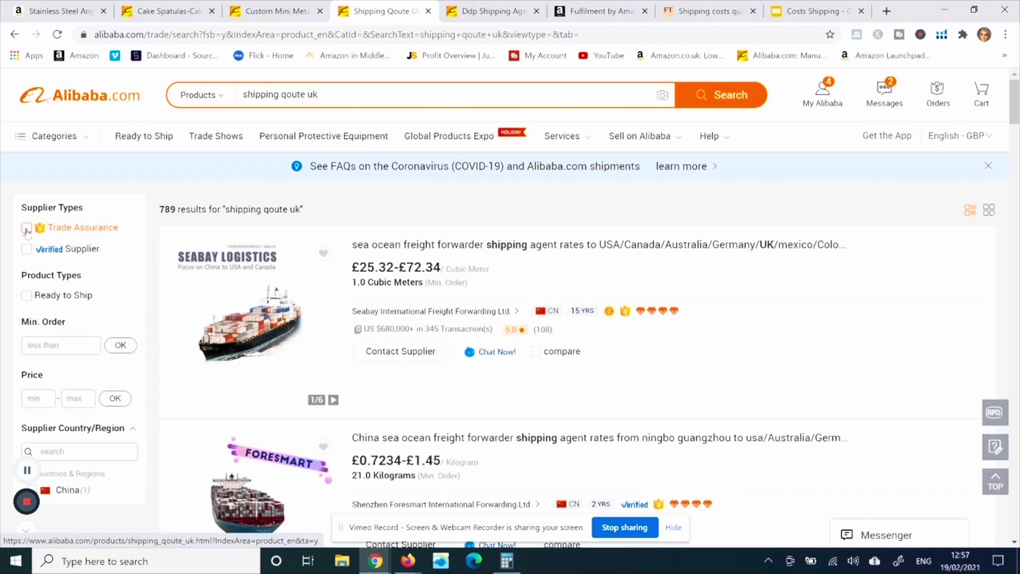
{"action": "left_click", "coordinate": [26, 247]}
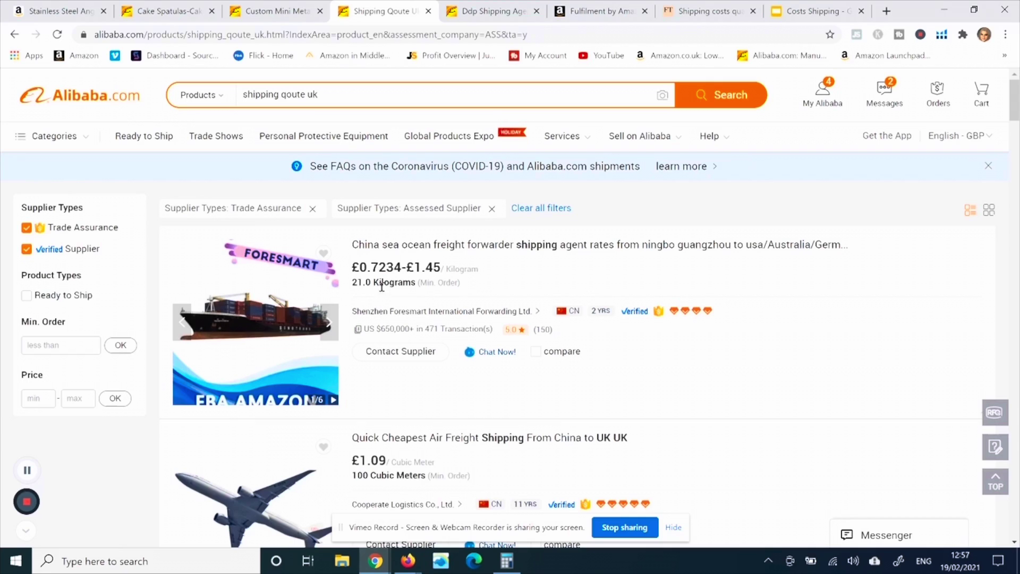
{"action": "left_click_drag", "start_coordinate": [351, 287], "coordinate": [427, 284]}
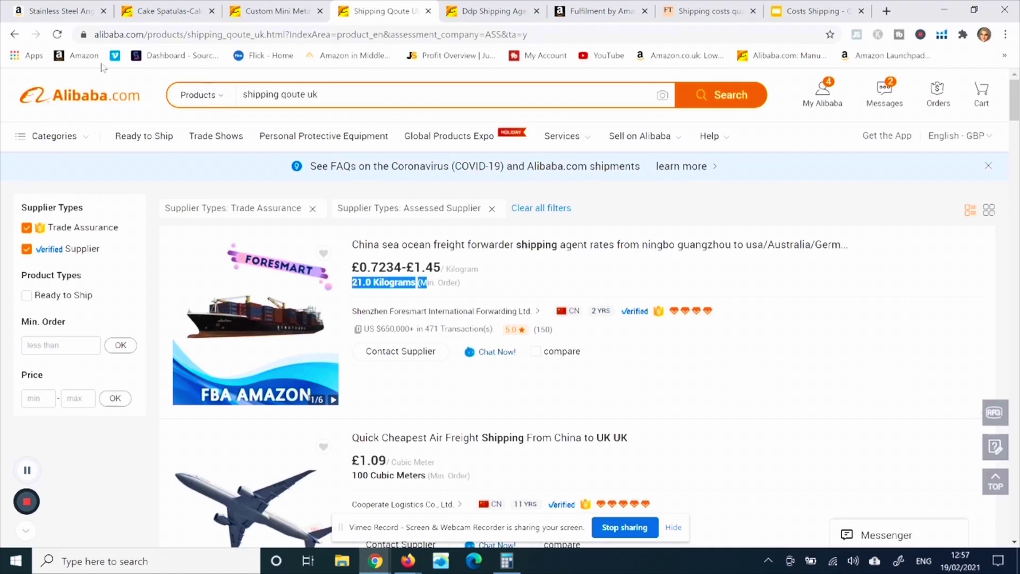
Recheck the Shipping costs slide, return to the Amazon spatula listing, and view its Profitability Calculator down to the profit figures
{"action": "left_click", "coordinate": [72, 12]}
{"action": "left_click", "coordinate": [815, 11]}
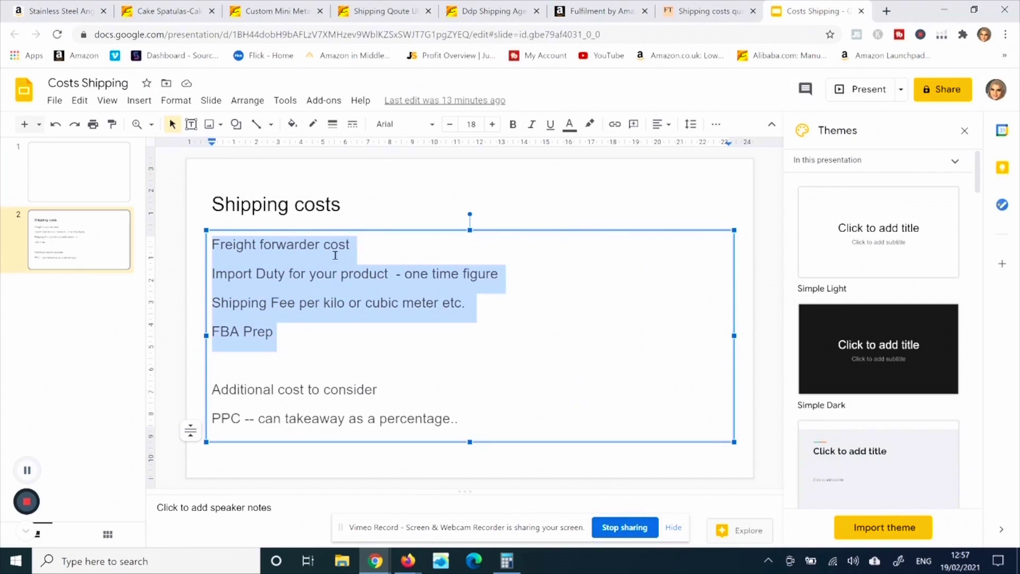
{"action": "left_click", "coordinate": [59, 9]}
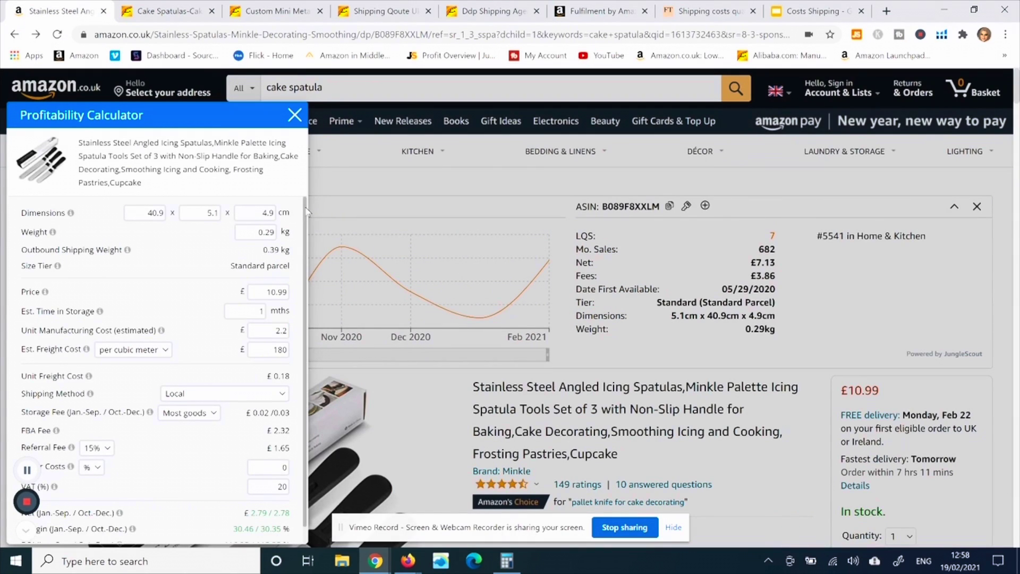
{"action": "scroll", "coordinate": [303, 229], "scroll_direction": "down", "scroll_amount": 1}
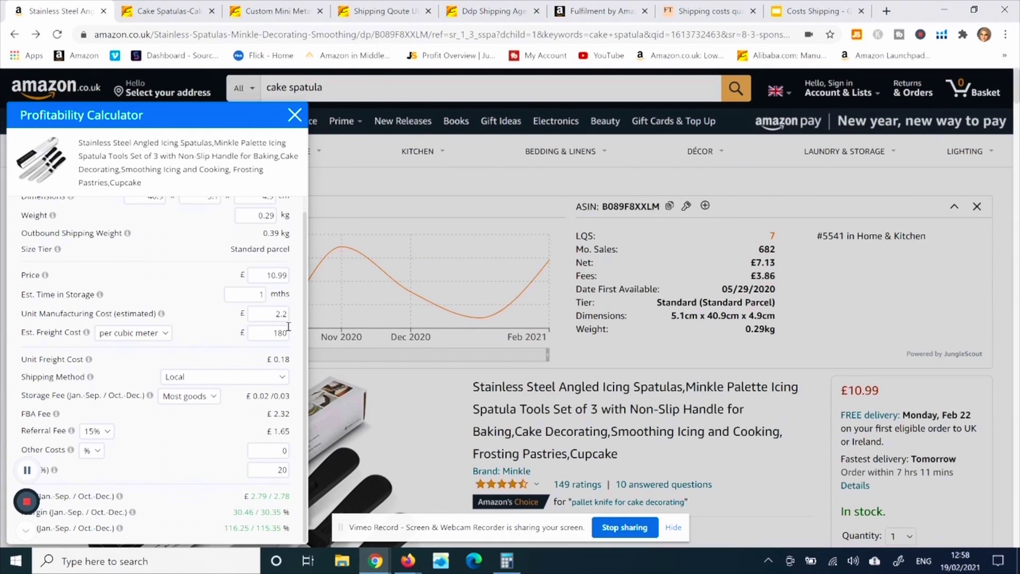
Check the net profit and margin figures in the Profitability Calculator
{"action": "left_click_drag", "start_coordinate": [240, 499], "coordinate": [302, 495]}
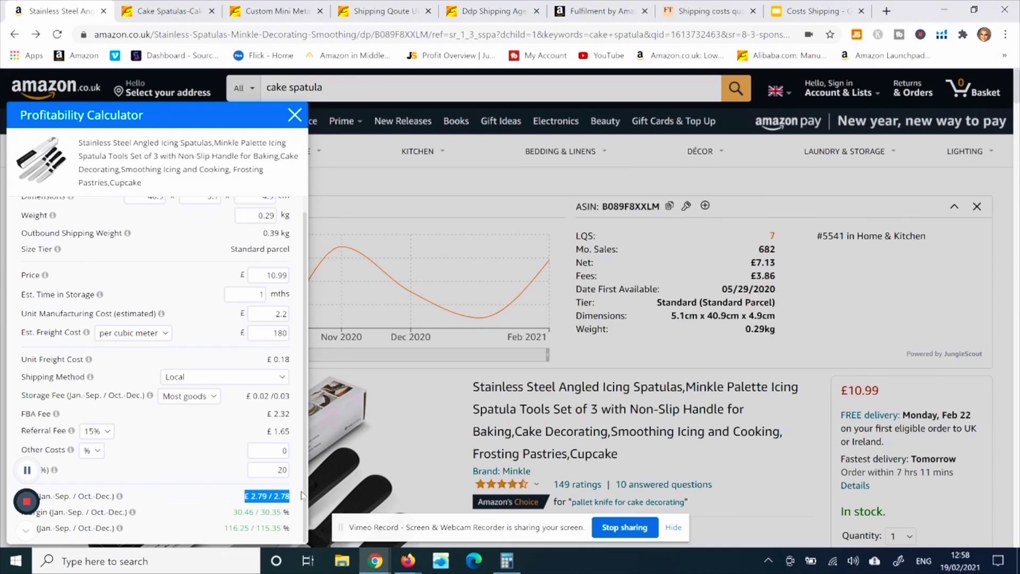
{"action": "left_click_drag", "start_coordinate": [233, 512], "coordinate": [283, 511]}
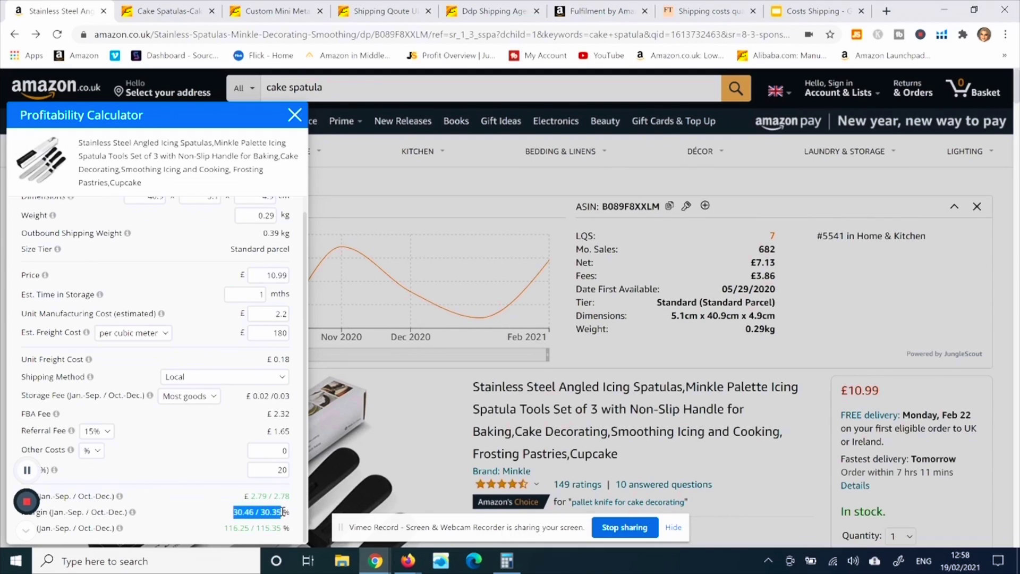
{"action": "left_click", "coordinate": [294, 514]}
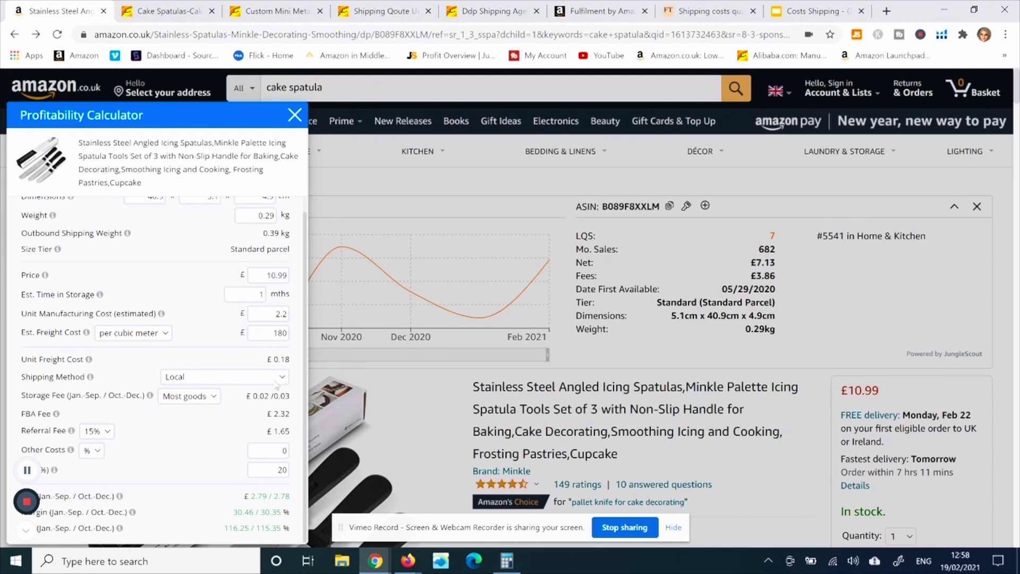
Change the estimated freight cost to £5 per kilogram in the Profitability Calculator
{"action": "double_click", "coordinate": [264, 334]}
{"action": "left_click", "coordinate": [167, 333]}
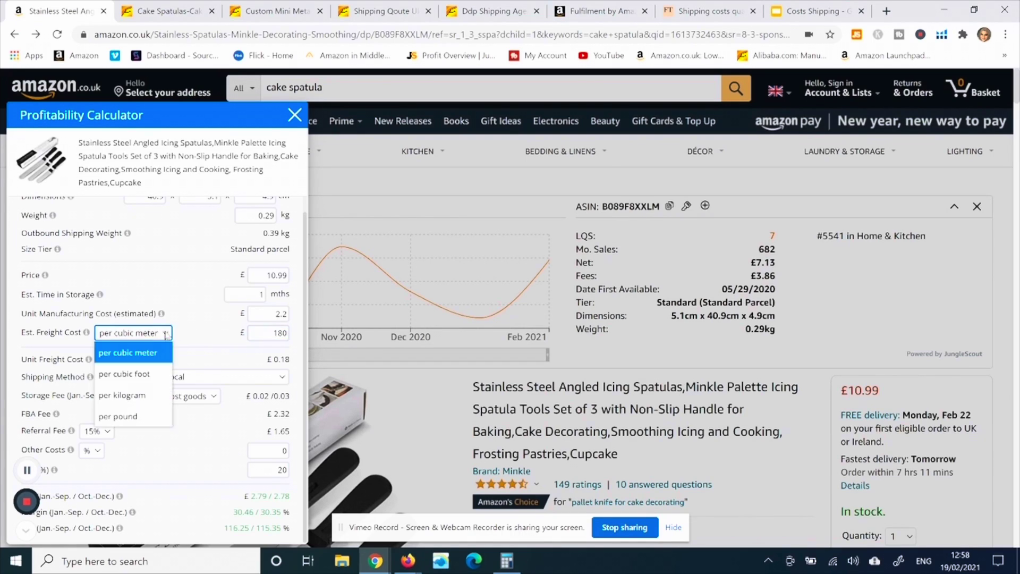
{"action": "left_click", "coordinate": [143, 394]}
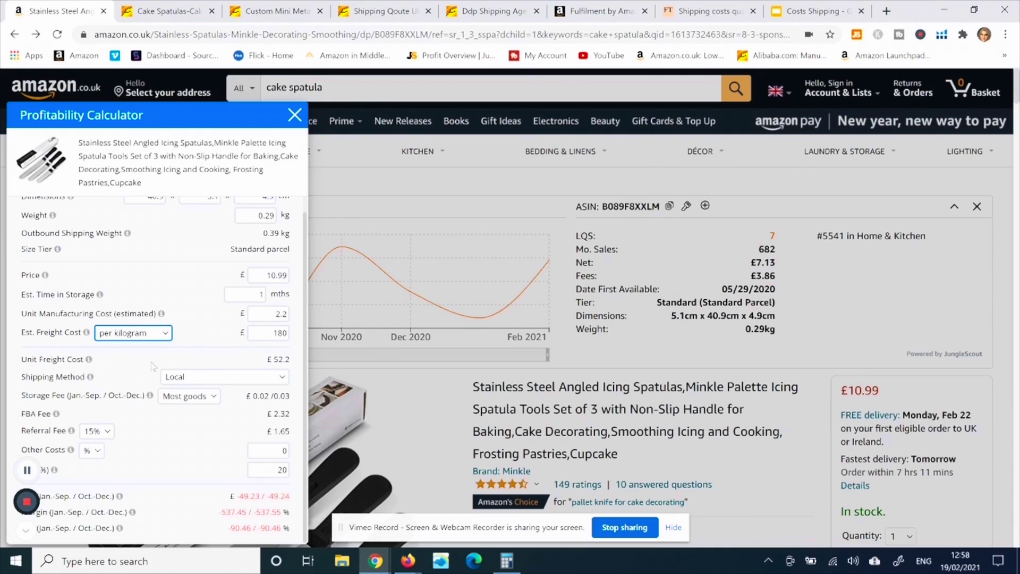
{"action": "double_click", "coordinate": [283, 333]}
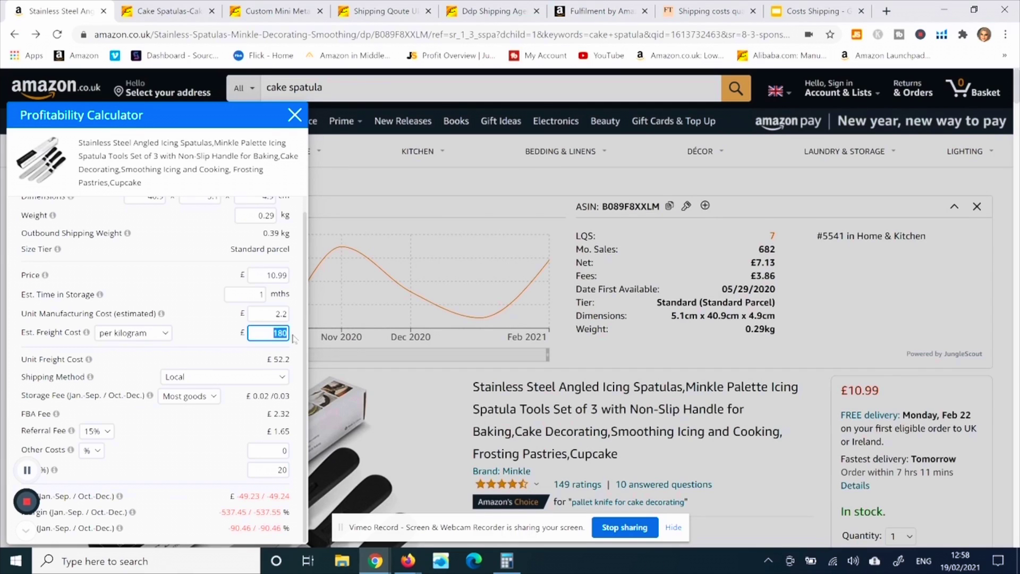
{"action": "type", "text": "5"}
{"action": "left_click", "coordinate": [194, 345]}
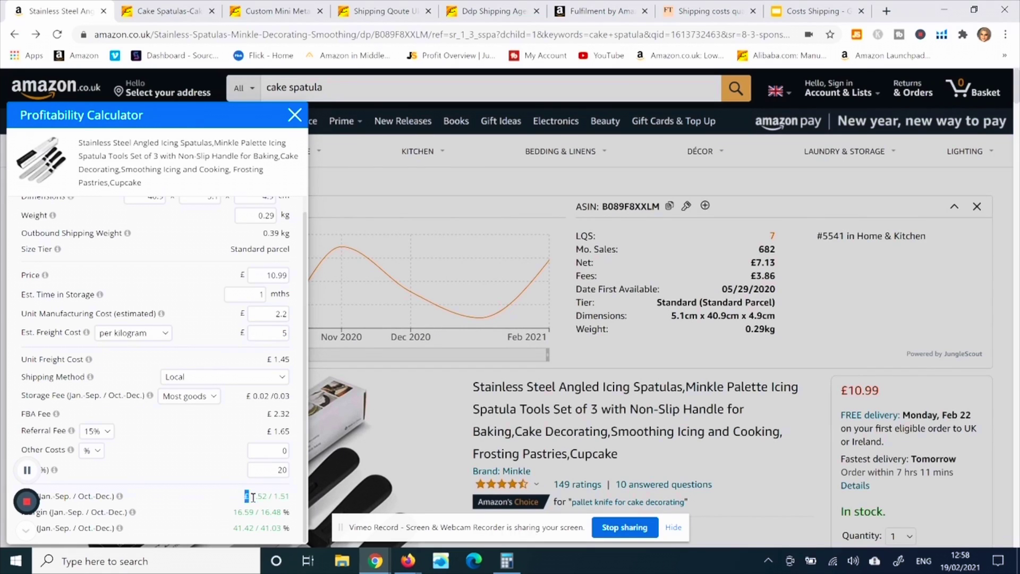
Review the net profit at the per-kilogram freight rate and look over the other freight cost units
{"action": "left_click_drag", "start_coordinate": [244, 496], "coordinate": [292, 503]}
{"action": "left_click", "coordinate": [204, 341]}
{"action": "left_click", "coordinate": [147, 333]}
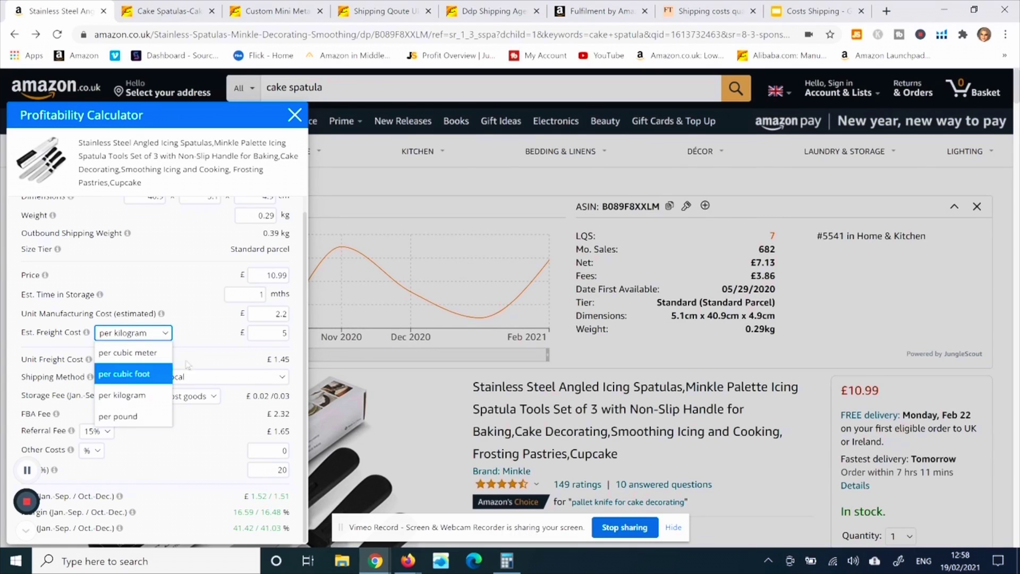
{"action": "left_click", "coordinate": [201, 340]}
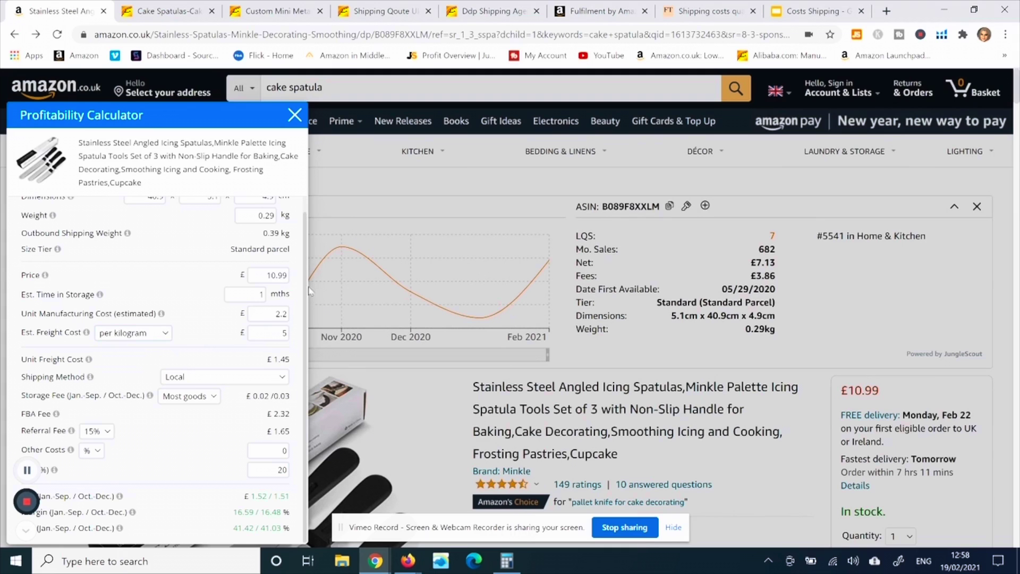
{"action": "left_click", "coordinate": [723, 8]}
{"action": "left_click", "coordinate": [810, 10]}
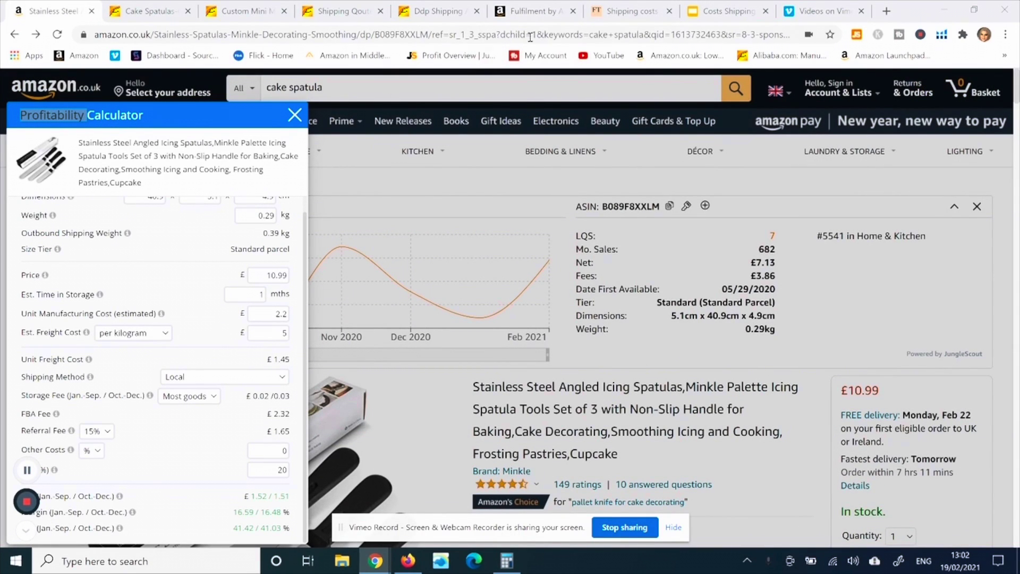
Copy the ASIN B089F8XXLM from the Amazon spatula listing and look up the product in the Fulfilment by Amazon Revenue Calculator
{"action": "left_click", "coordinate": [534, 11]}
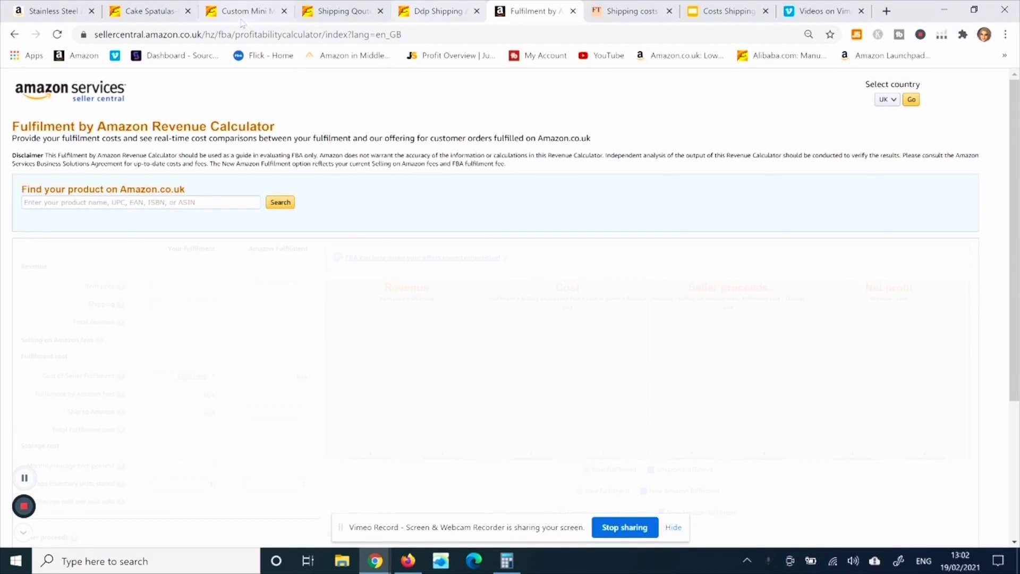
{"action": "left_click", "coordinate": [79, 10]}
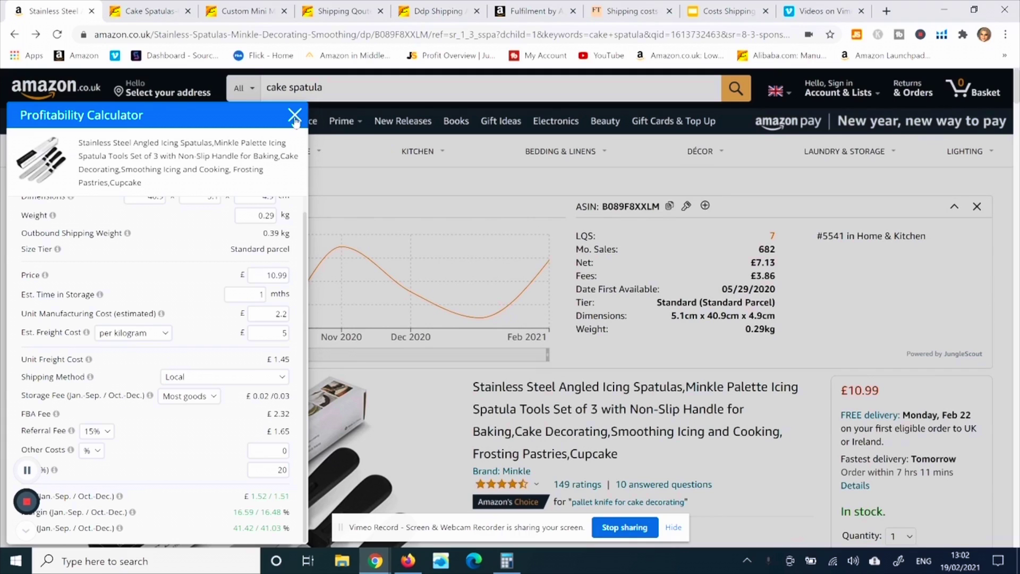
{"action": "left_click_drag", "start_coordinate": [662, 208], "coordinate": [601, 211]}
{"action": "key", "text": "ctrl+c"}
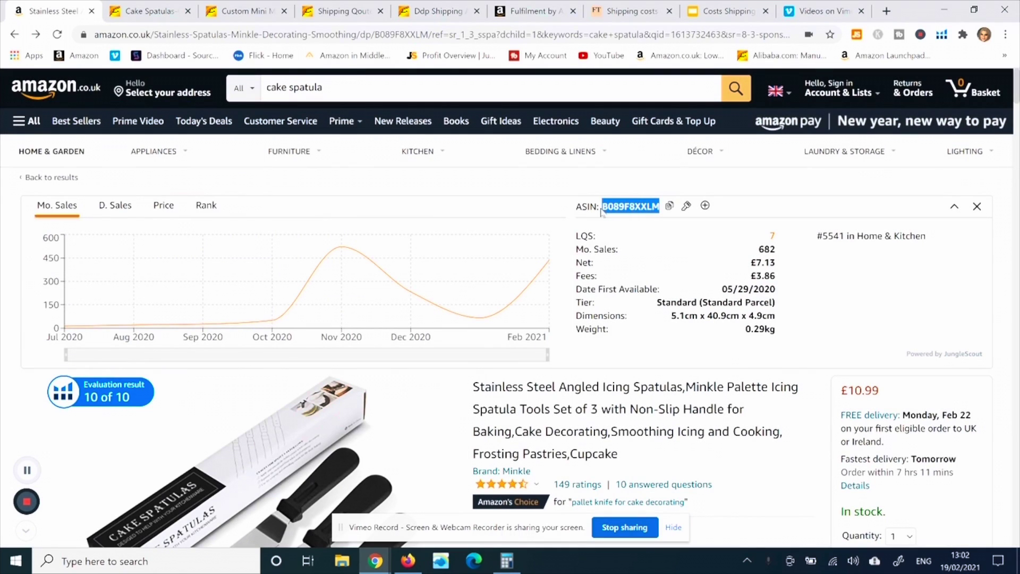
{"action": "left_click", "coordinate": [515, 9]}
{"action": "left_click", "coordinate": [227, 202]}
{"action": "key", "text": "ctrl+v"}
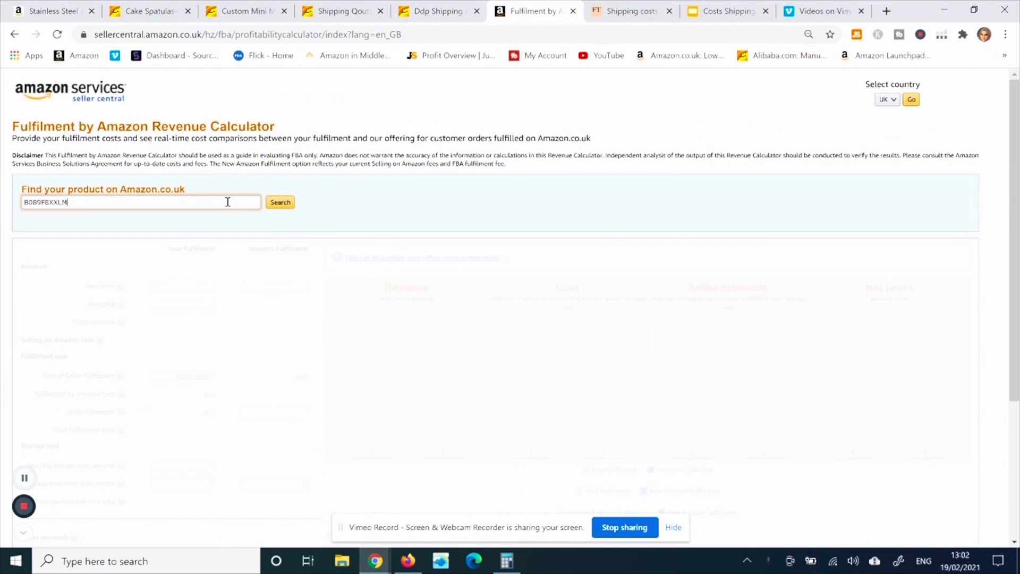
{"action": "left_click", "coordinate": [280, 202]}
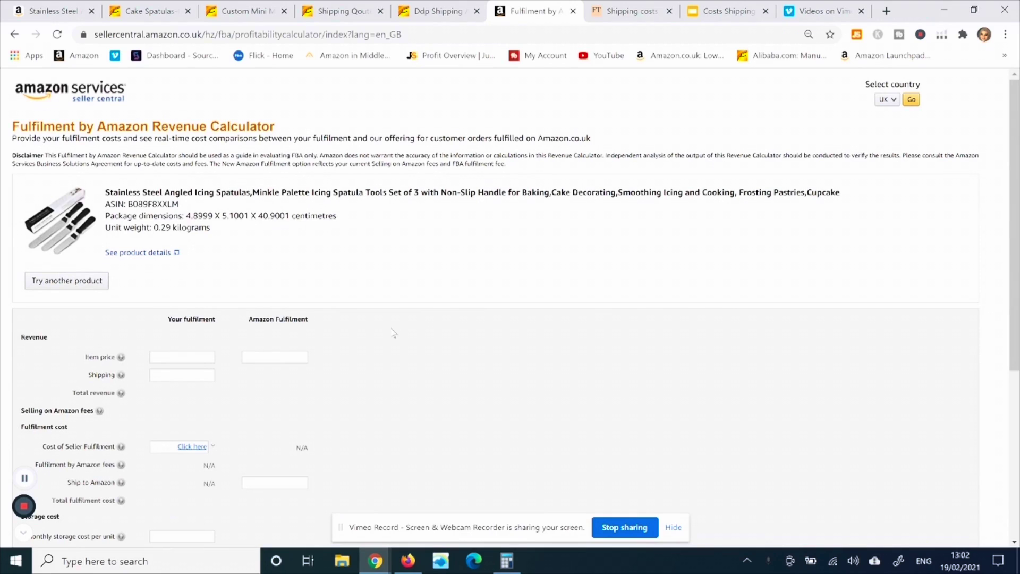
Check the listing's selling price, and enter 10.99 as item price and 3 as Ship to Amazon cost under Amazon Fulfilment
{"action": "scroll", "coordinate": [951, 223], "scroll_direction": "down", "scroll_amount": 3}
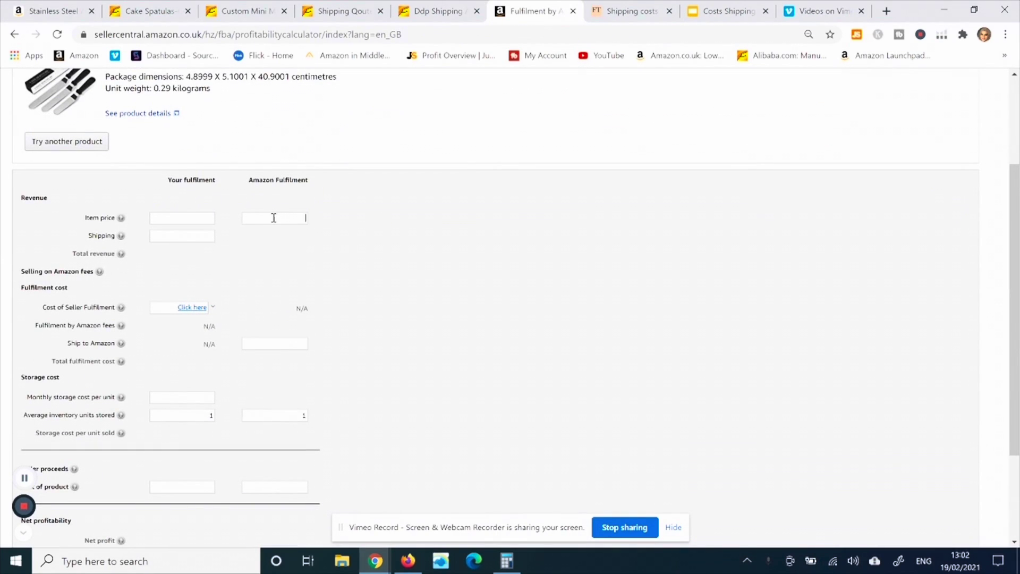
{"action": "left_click", "coordinate": [50, 8]}
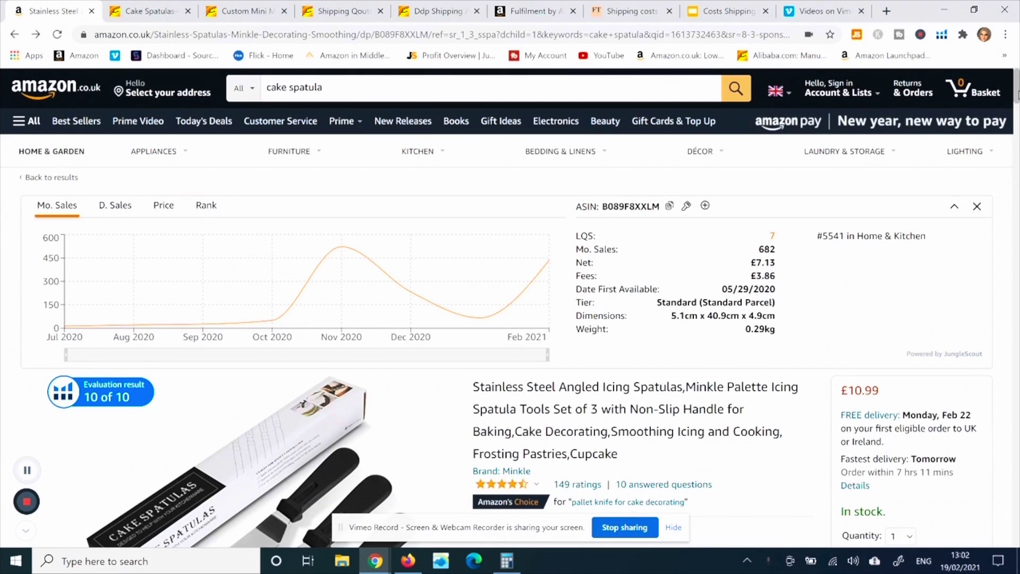
{"action": "scroll", "coordinate": [1018, 95], "scroll_direction": "down", "scroll_amount": 3}
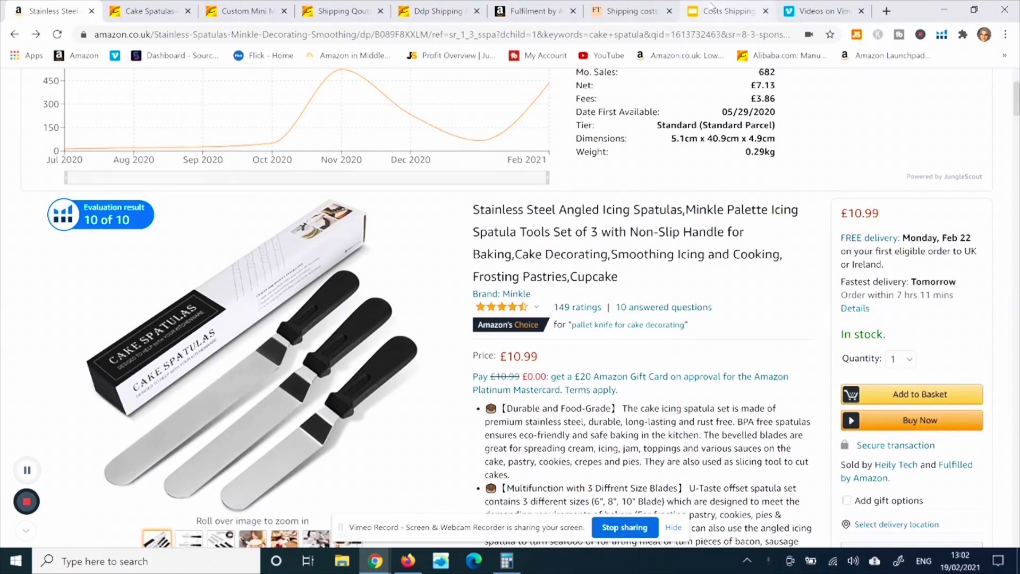
{"action": "left_click", "coordinate": [523, 11]}
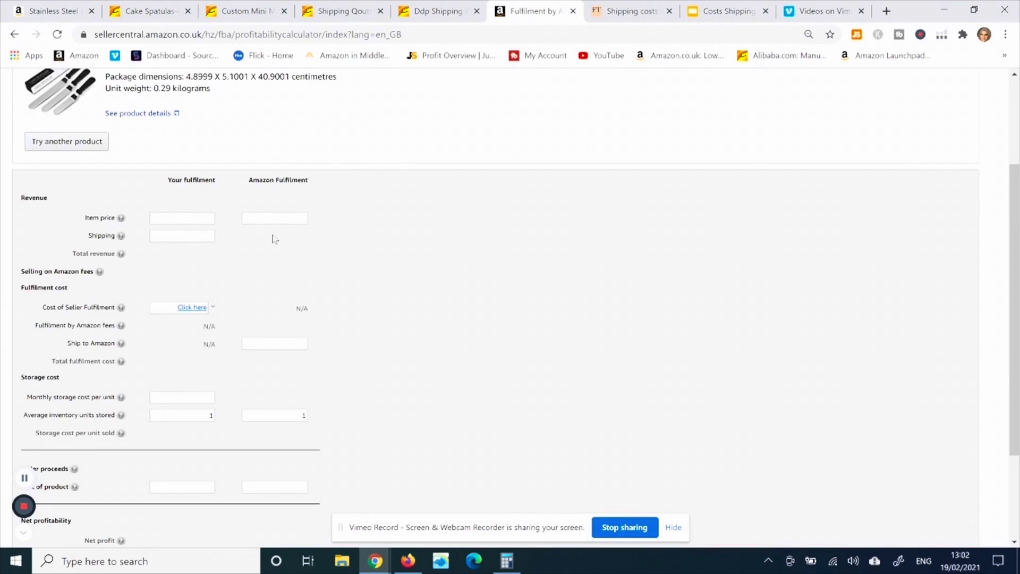
{"action": "type", "text": "10.99"}
Read the monthly storage cost explanation, set the Amazon Fulfilment cost of product to 1.30, and calculate the results
{"action": "left_click", "coordinate": [122, 398]}
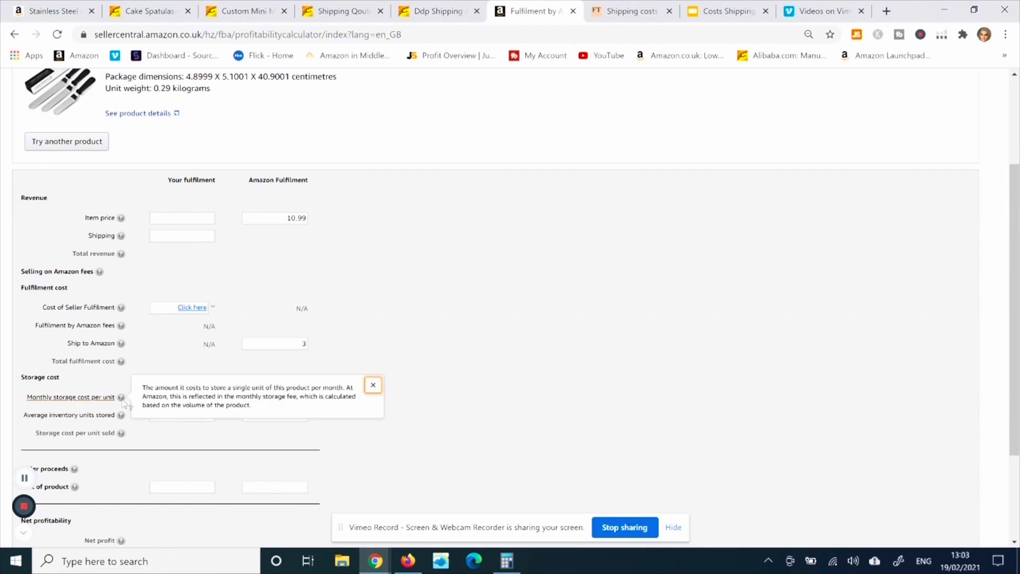
{"action": "left_click", "coordinate": [295, 436]}
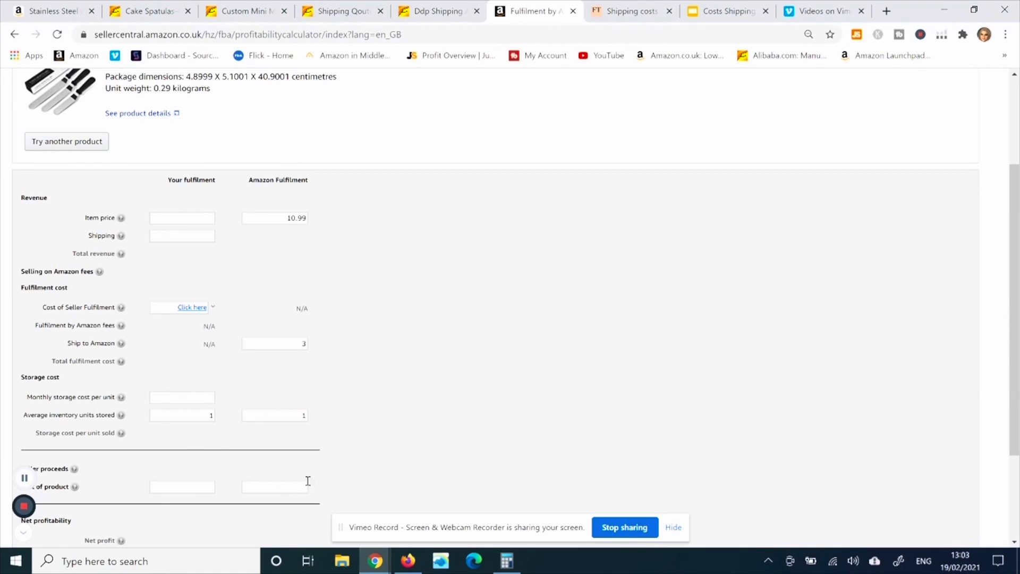
{"action": "left_click_drag", "start_coordinate": [1015, 254], "coordinate": [1015, 312]}
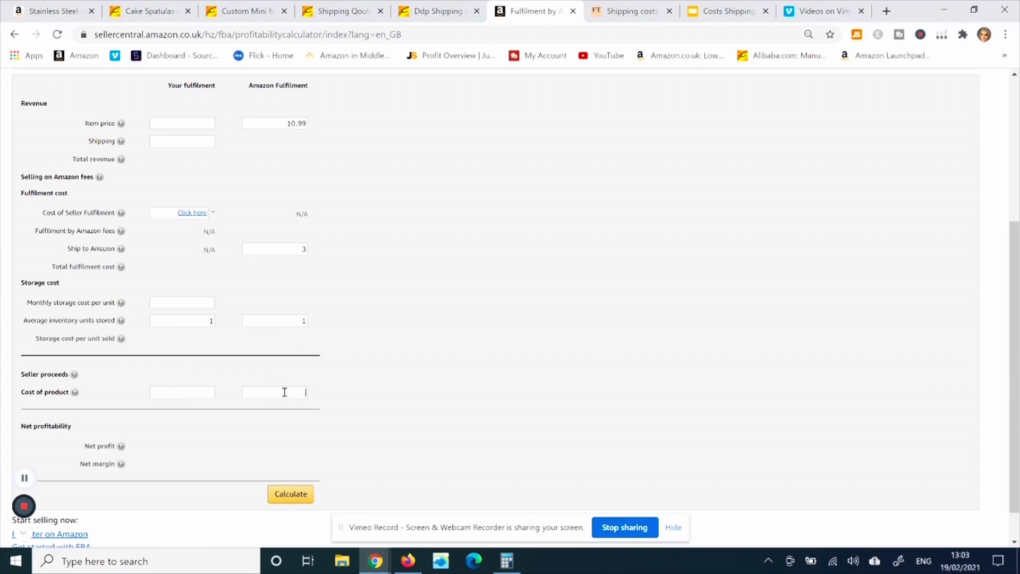
{"action": "type", "text": "1.2"}
{"action": "left_click", "coordinate": [287, 498]}
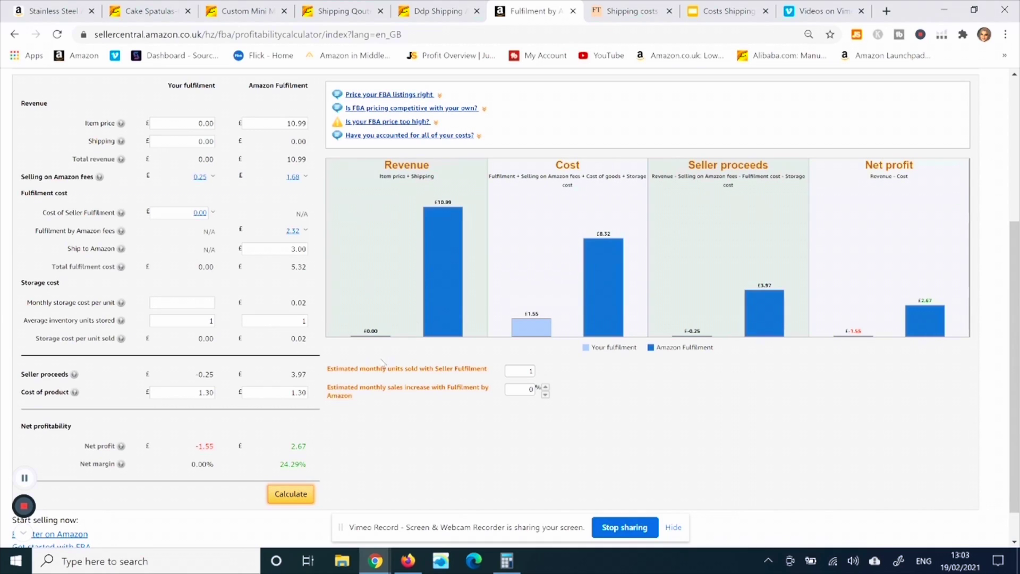
Examine the net profit and net margin under Amazon Fulfilment
{"action": "left_click_drag", "start_coordinate": [317, 454], "coordinate": [285, 453]}
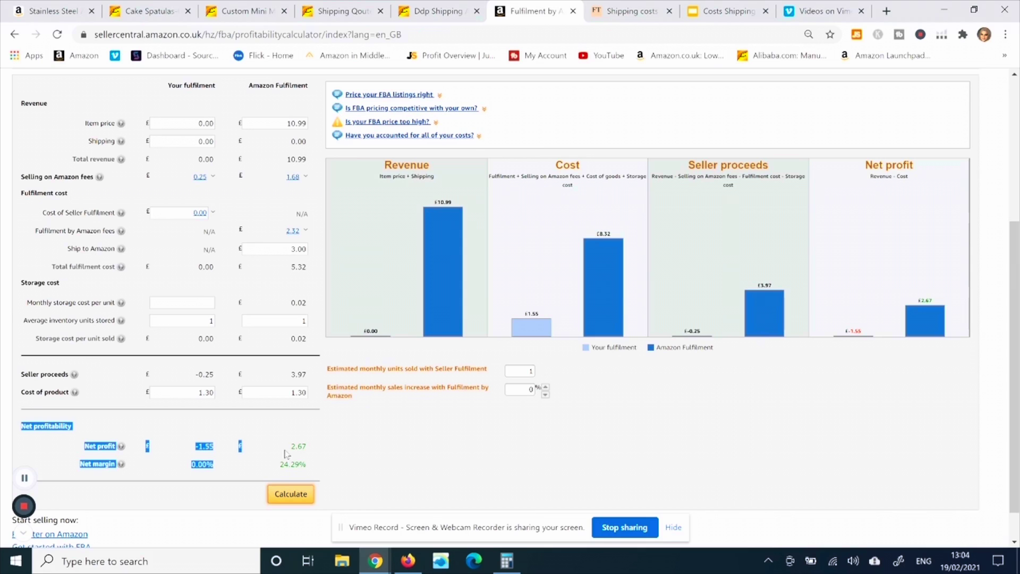
{"action": "left_click", "coordinate": [336, 447]}
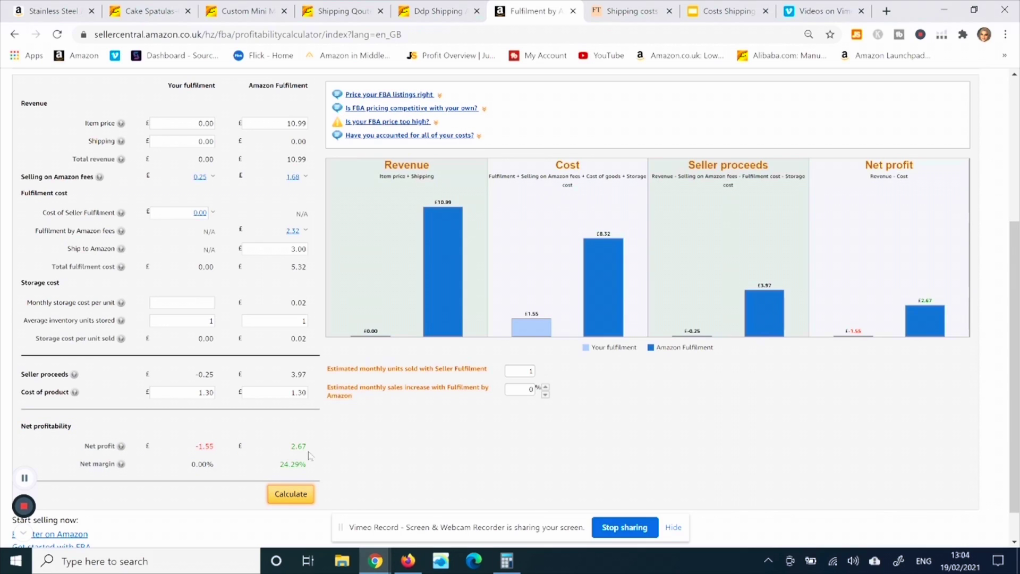
{"action": "left_click_drag", "start_coordinate": [324, 463], "coordinate": [303, 470]}
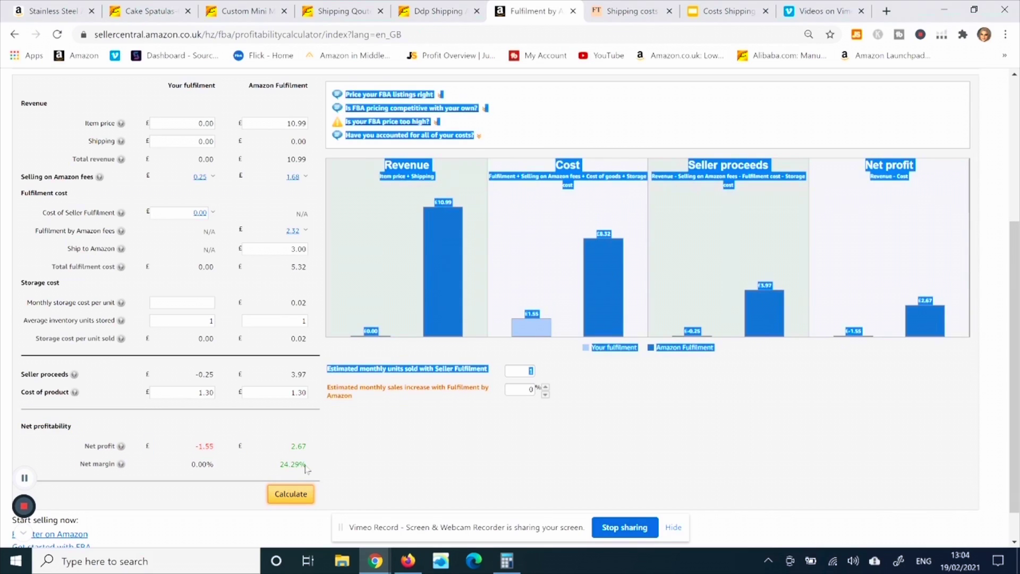
{"action": "left_click", "coordinate": [688, 433]}
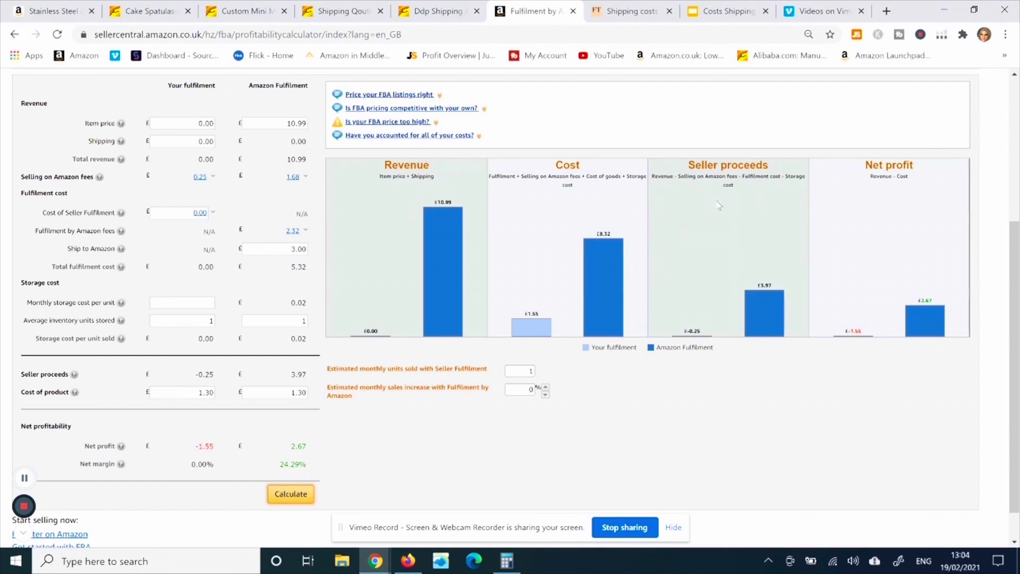